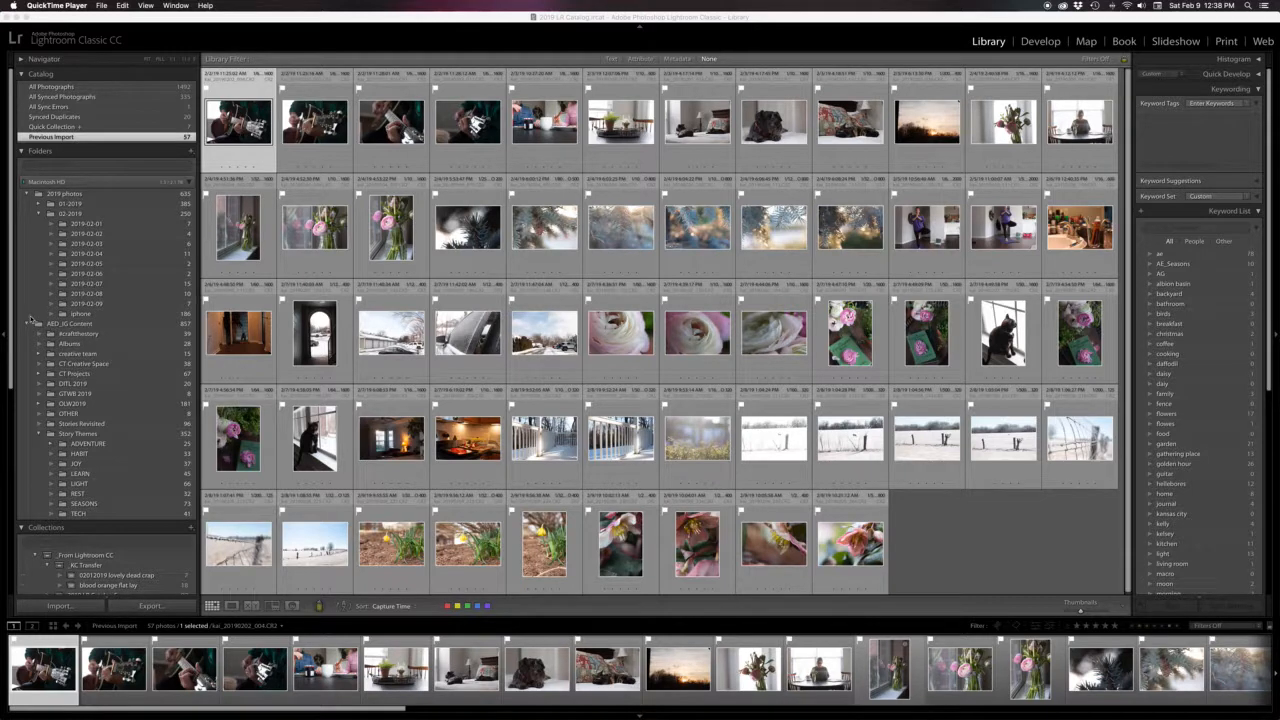
Hide the left panel, select the first four guitar photos, and tag them with the keywords tripp, music, guitar
click(5, 338)
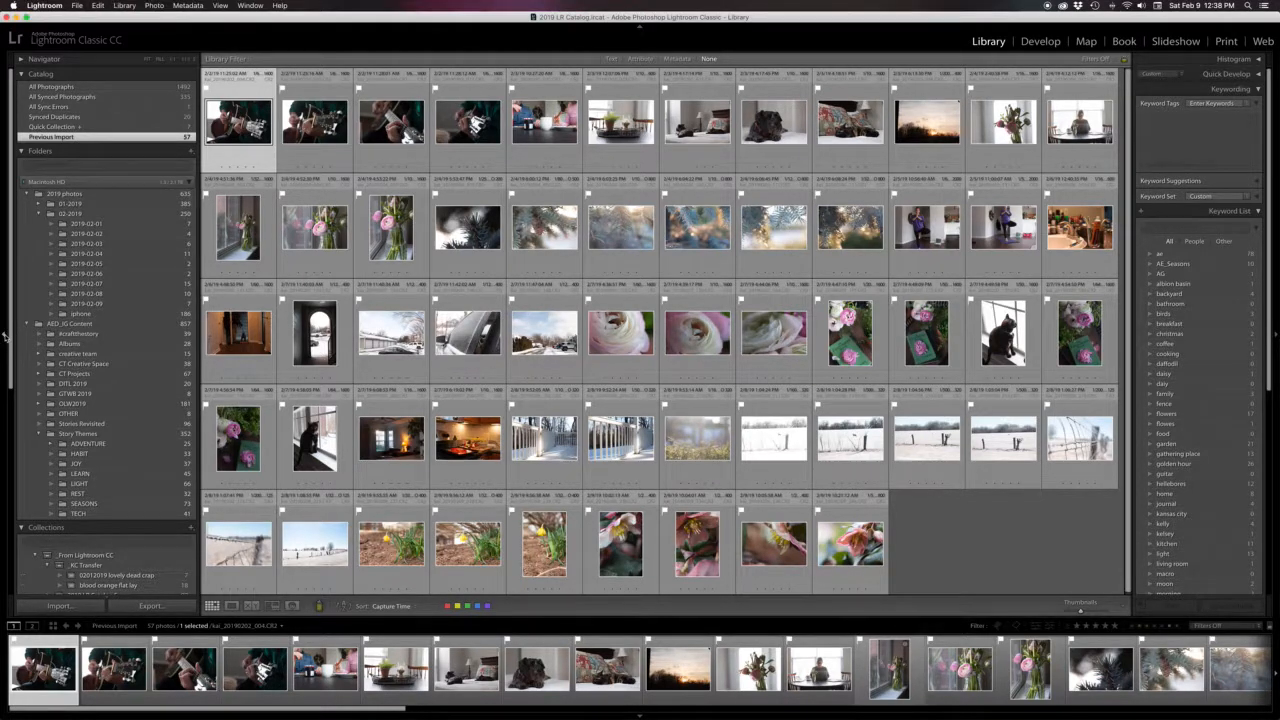
click(5, 338)
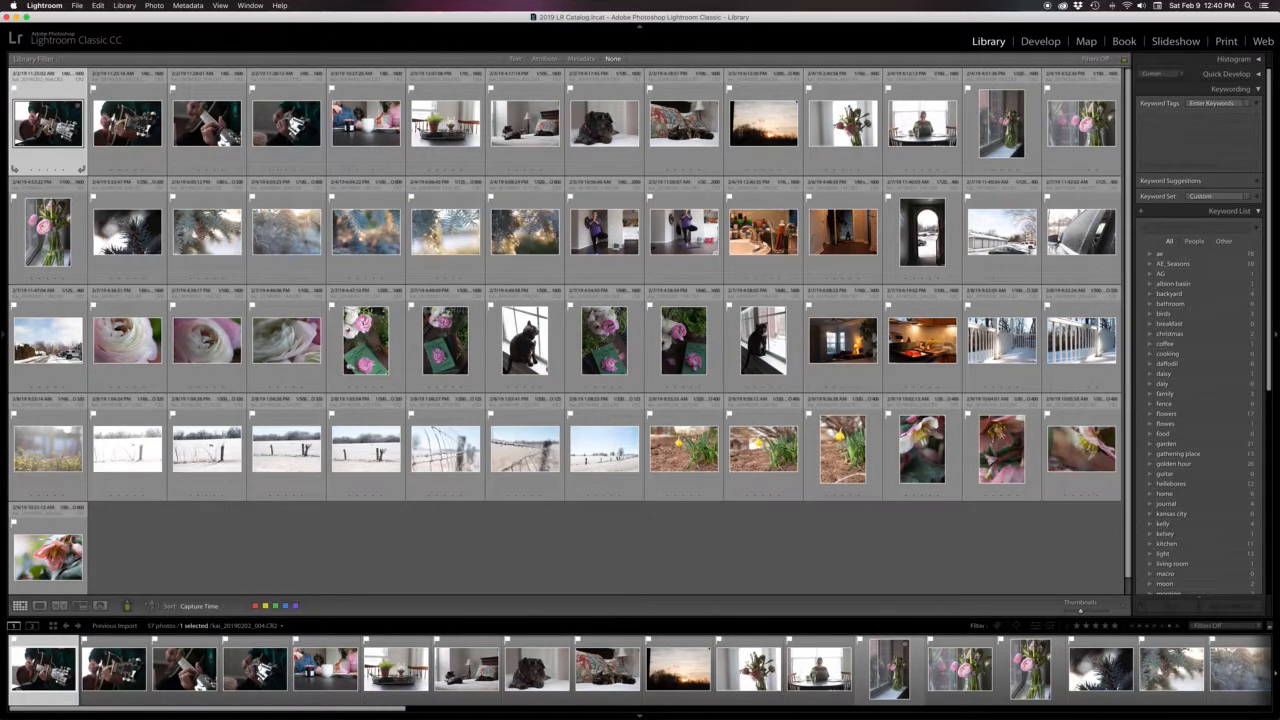
shift+click(286, 118)
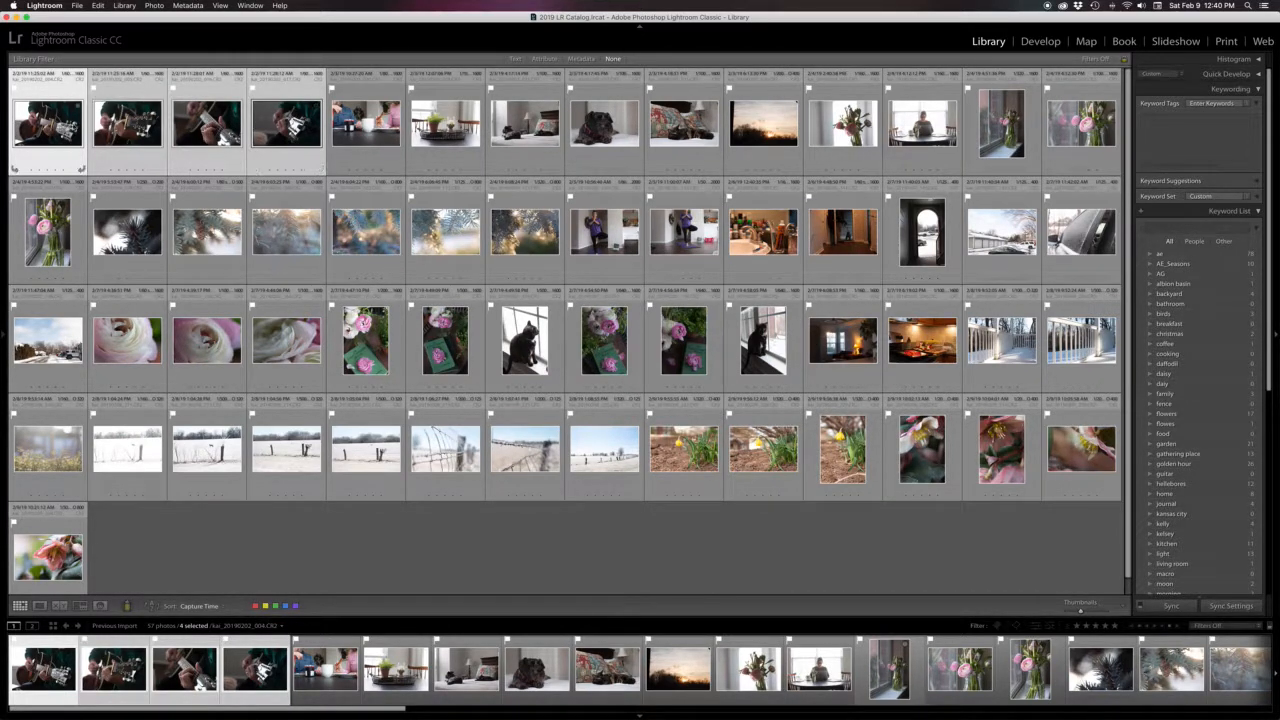
click(1166, 125)
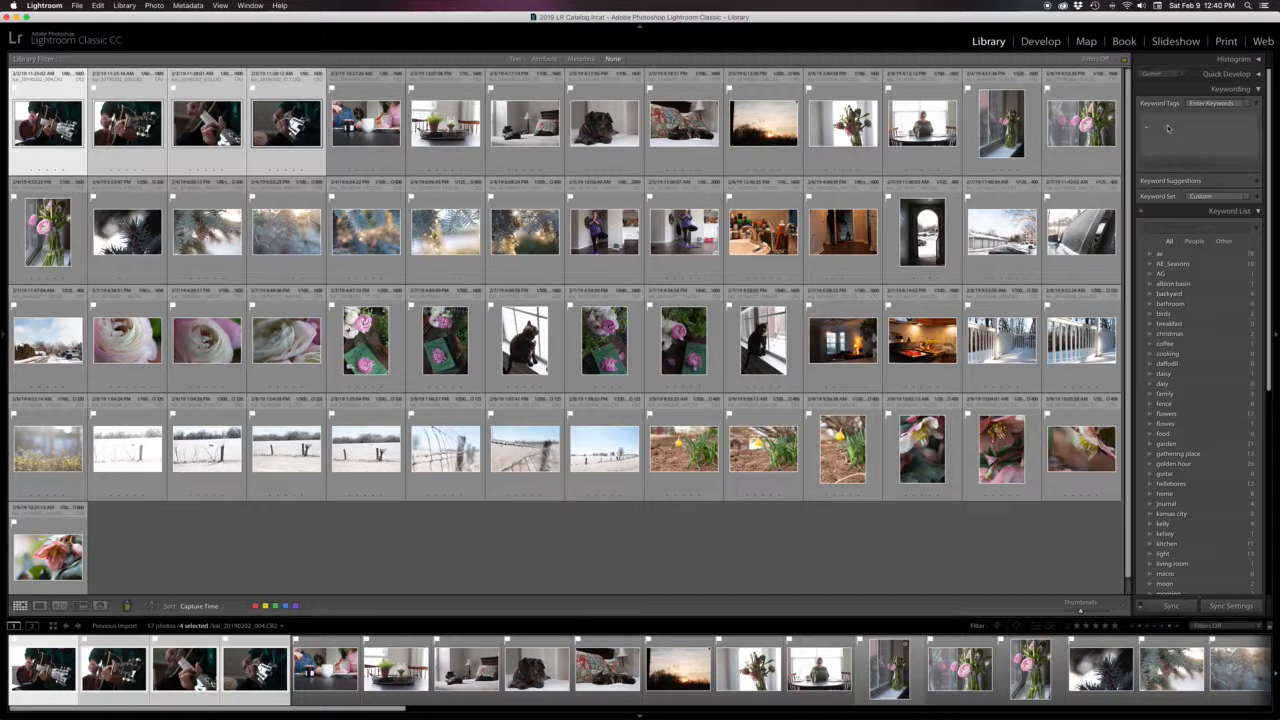
text(tripp)
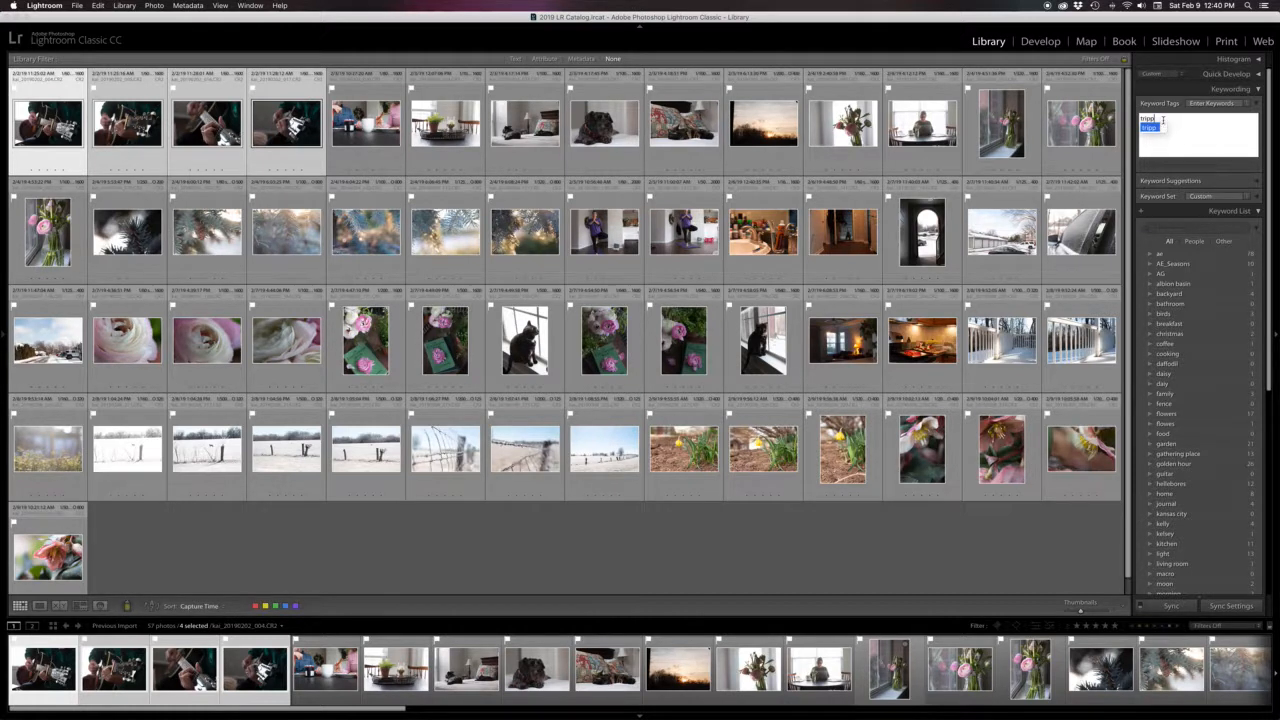
text(, music, guitar)
key(Return)
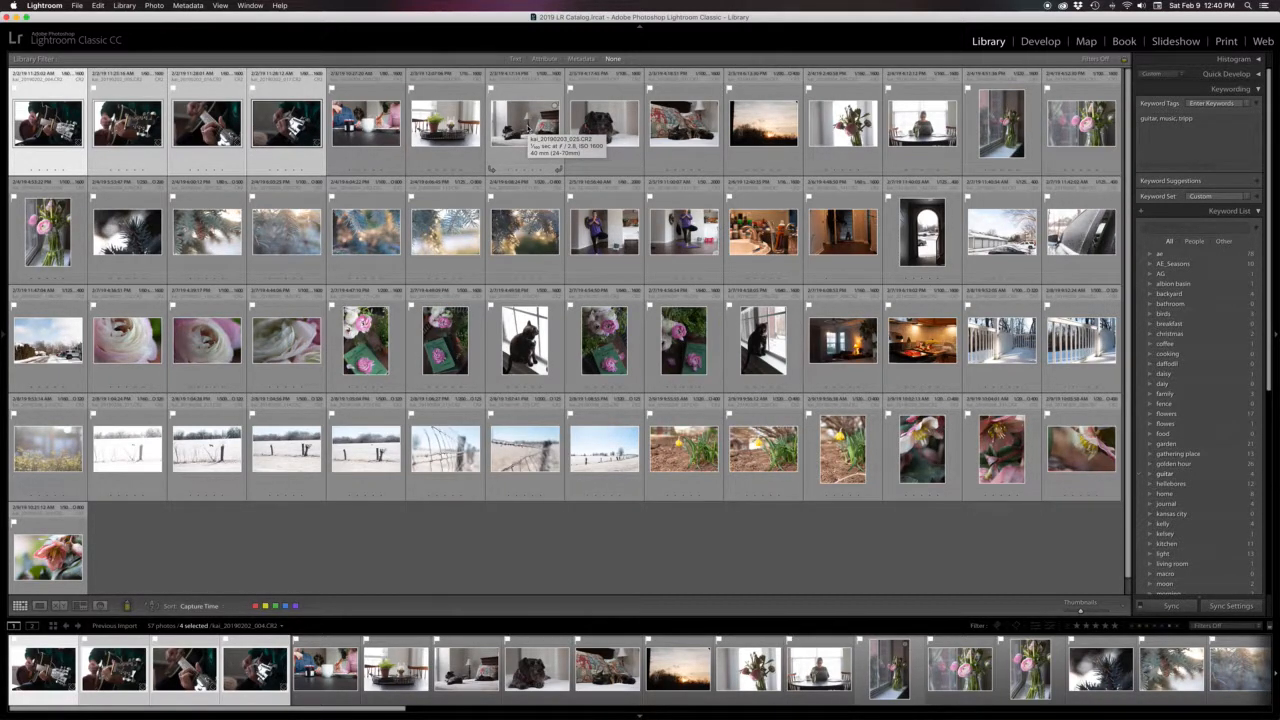
Select the six photos showing pets and add the keyword pets to them
click(522, 128)
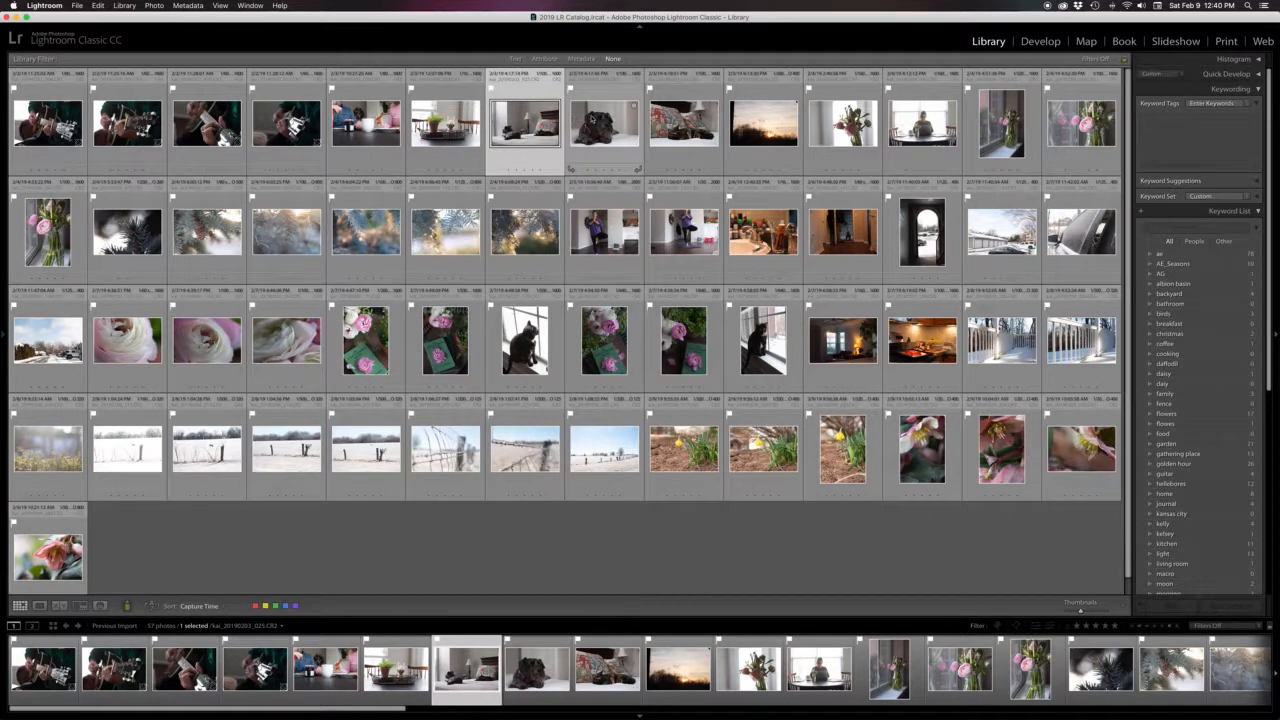
shift+click(604, 124)
shift+click(675, 128)
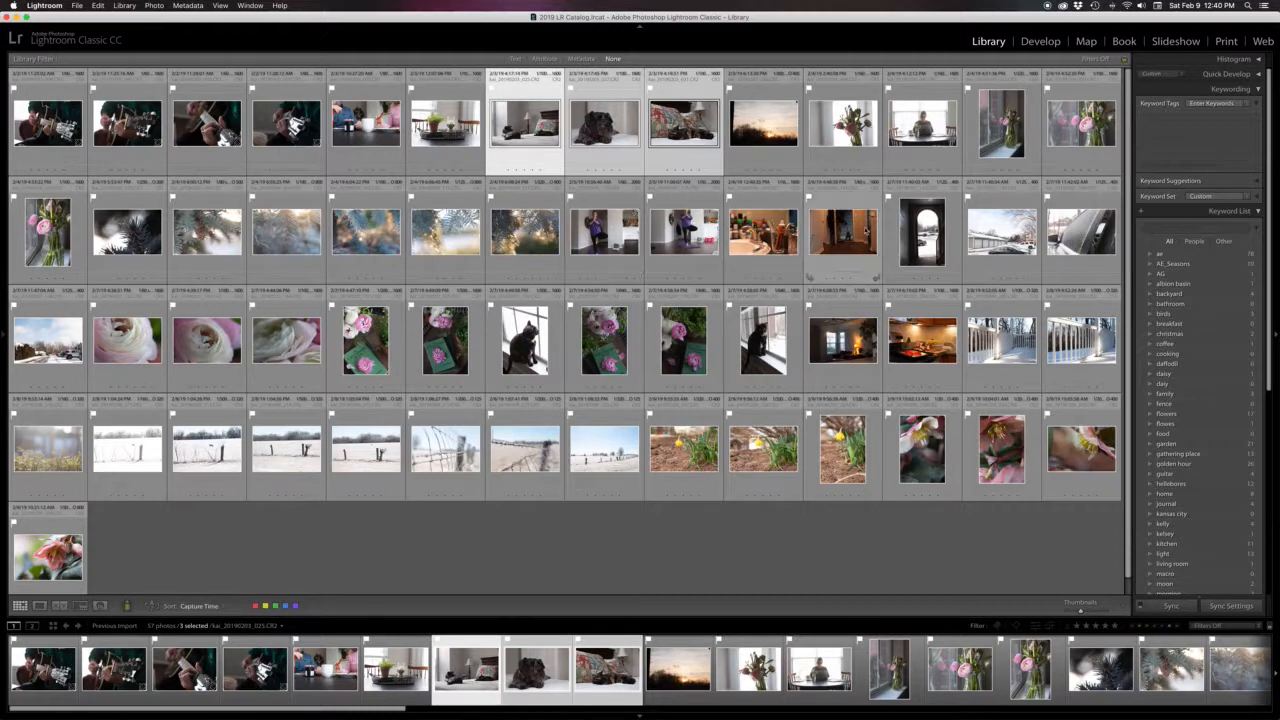
super+click(848, 230)
super+click(763, 340)
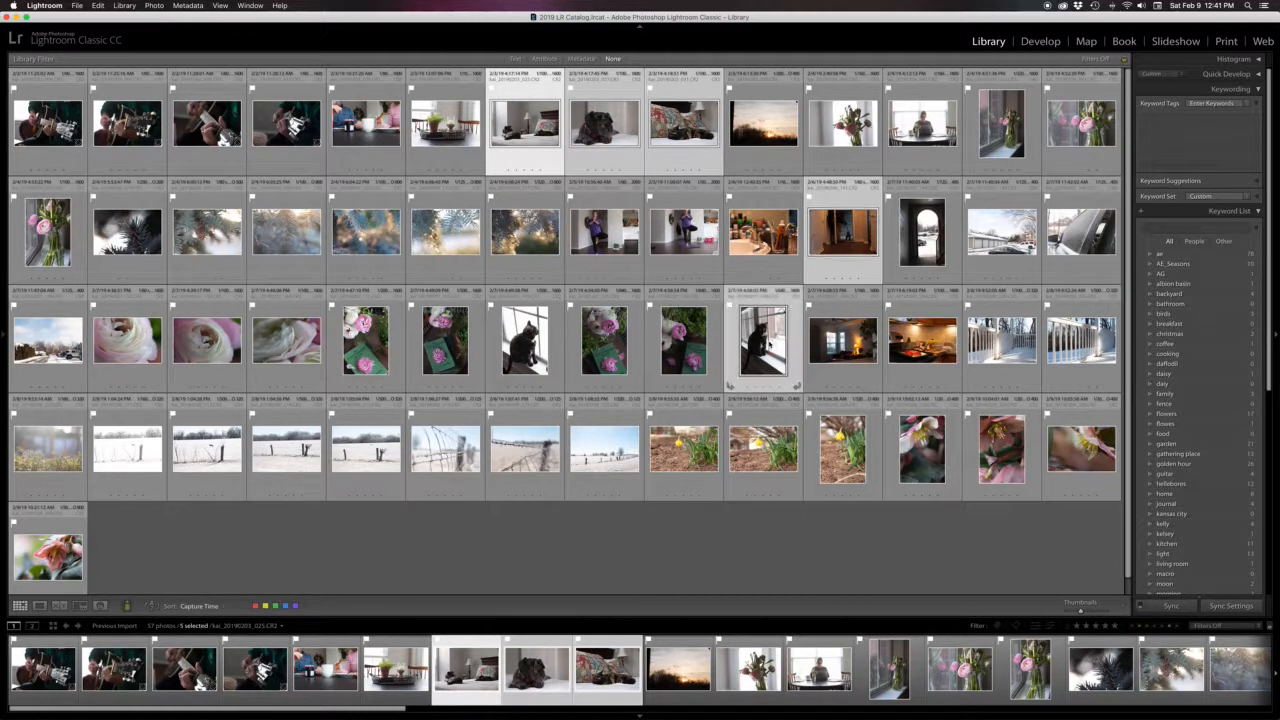
super+click(530, 358)
click(1209, 146)
text(pets)
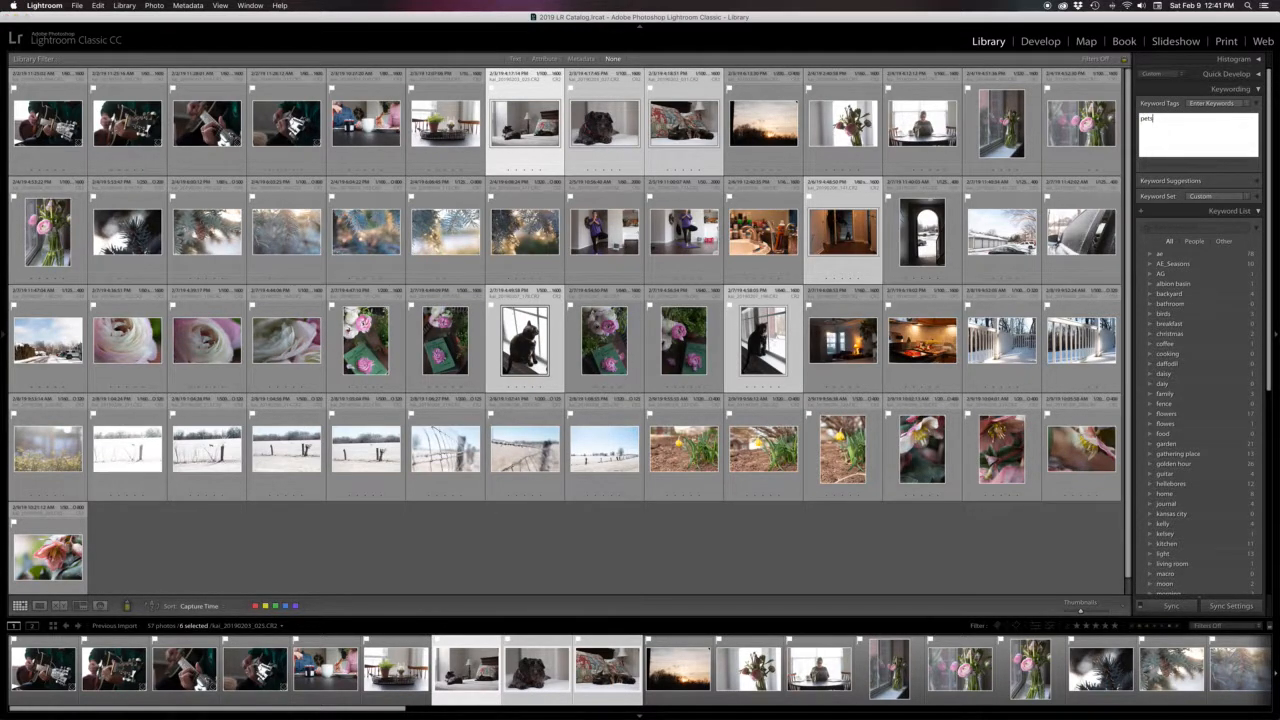
key(Return)
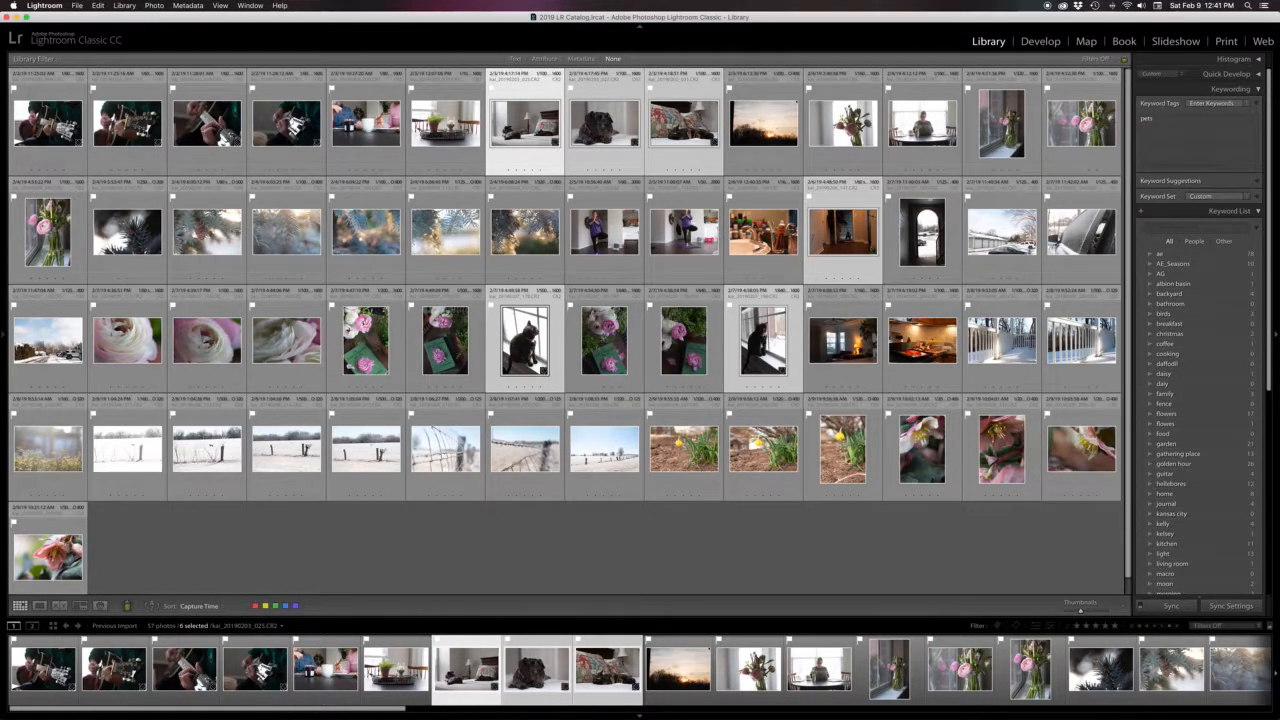
Select the two dog photos and add the keyword daisy alongside pets
click(685, 552)
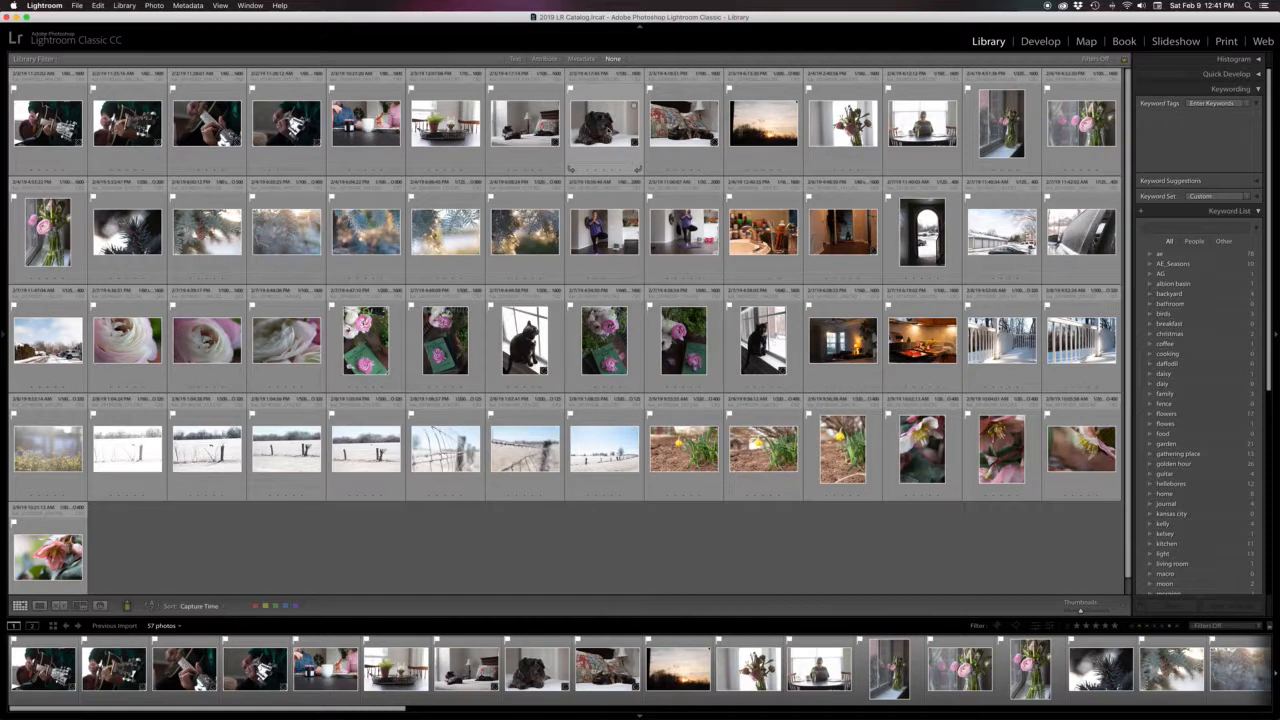
click(604, 130)
super+click(853, 245)
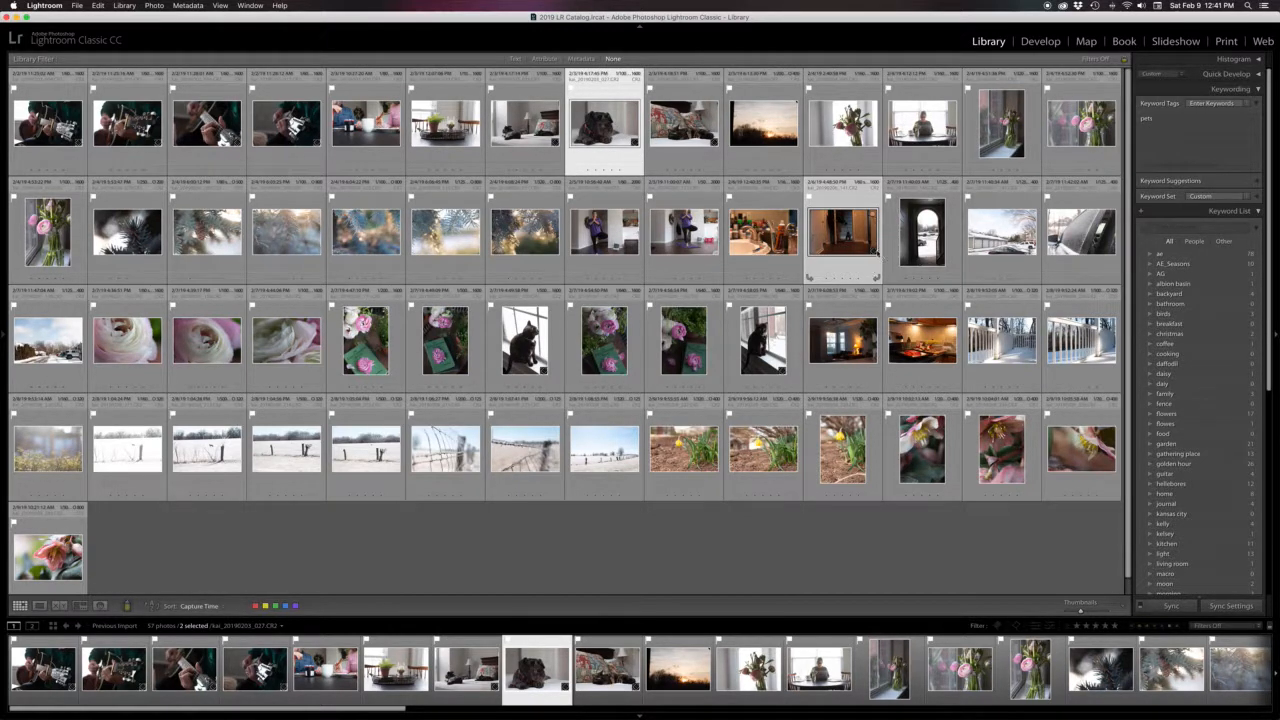
click(1193, 120)
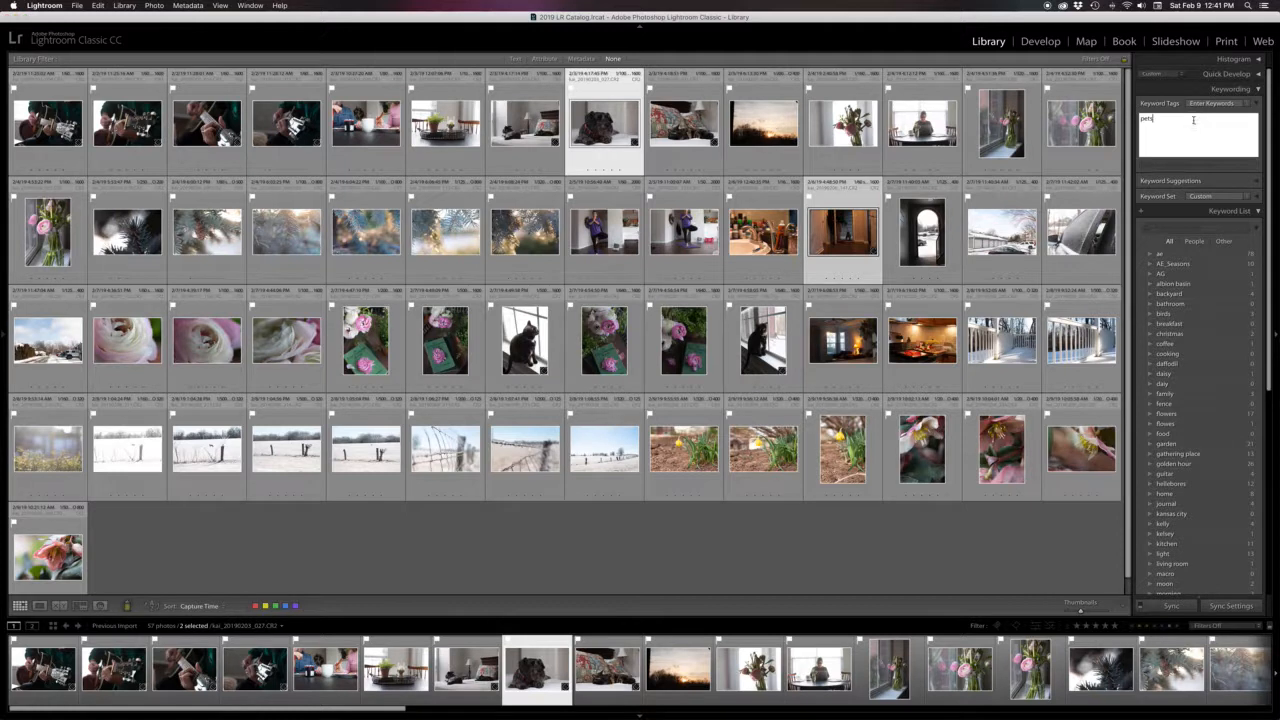
text(, daisy)
key(Return)
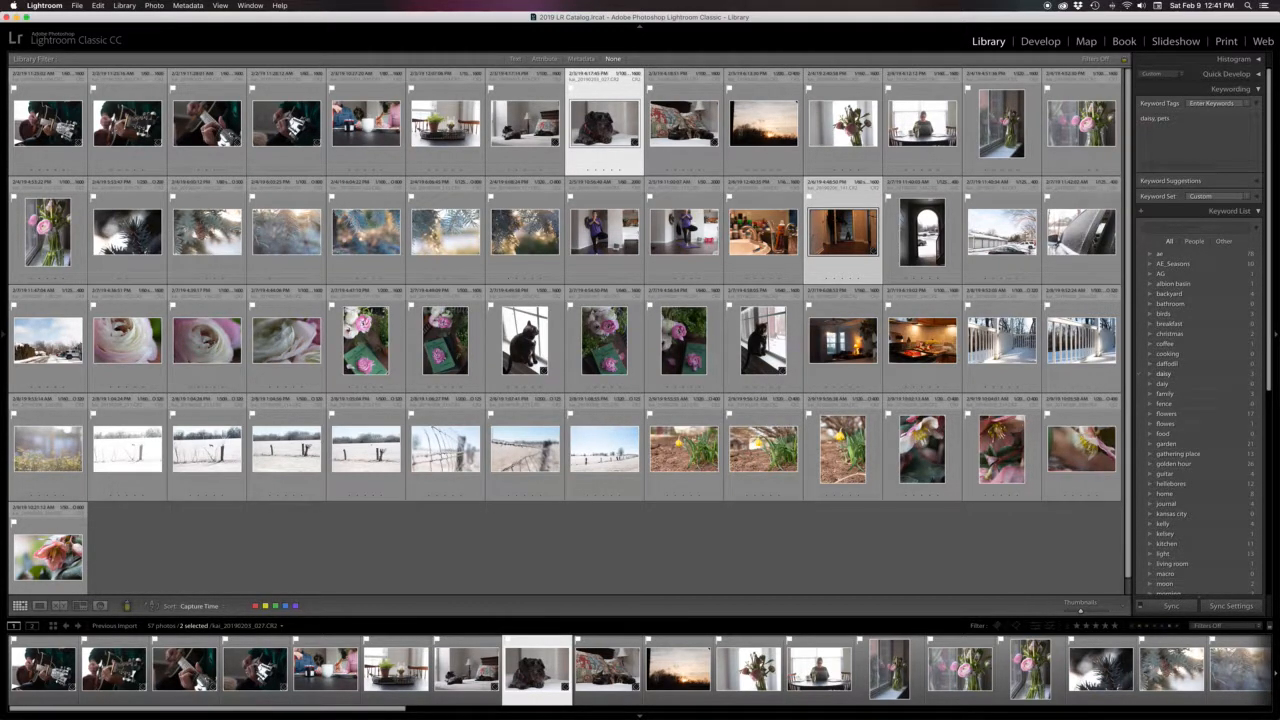
Select the three cat photos and add the keyword poppy alongside pets
click(693, 128)
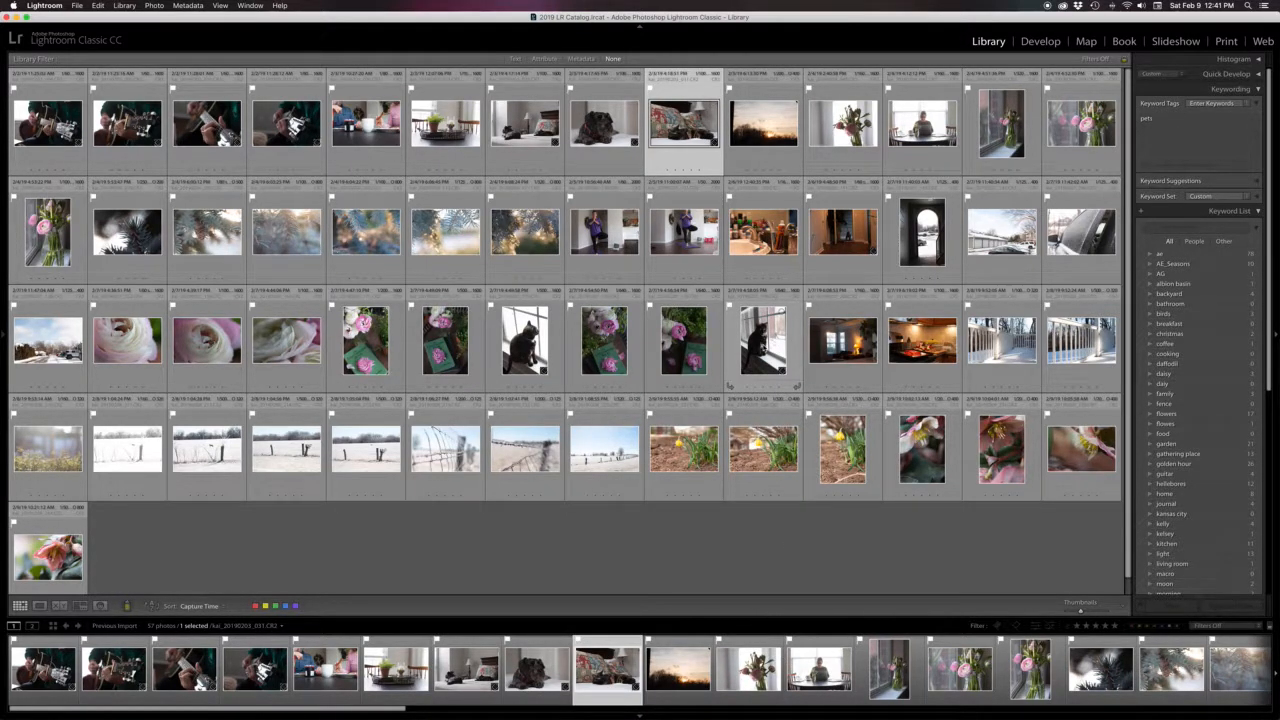
super+click(763, 340)
super+click(525, 345)
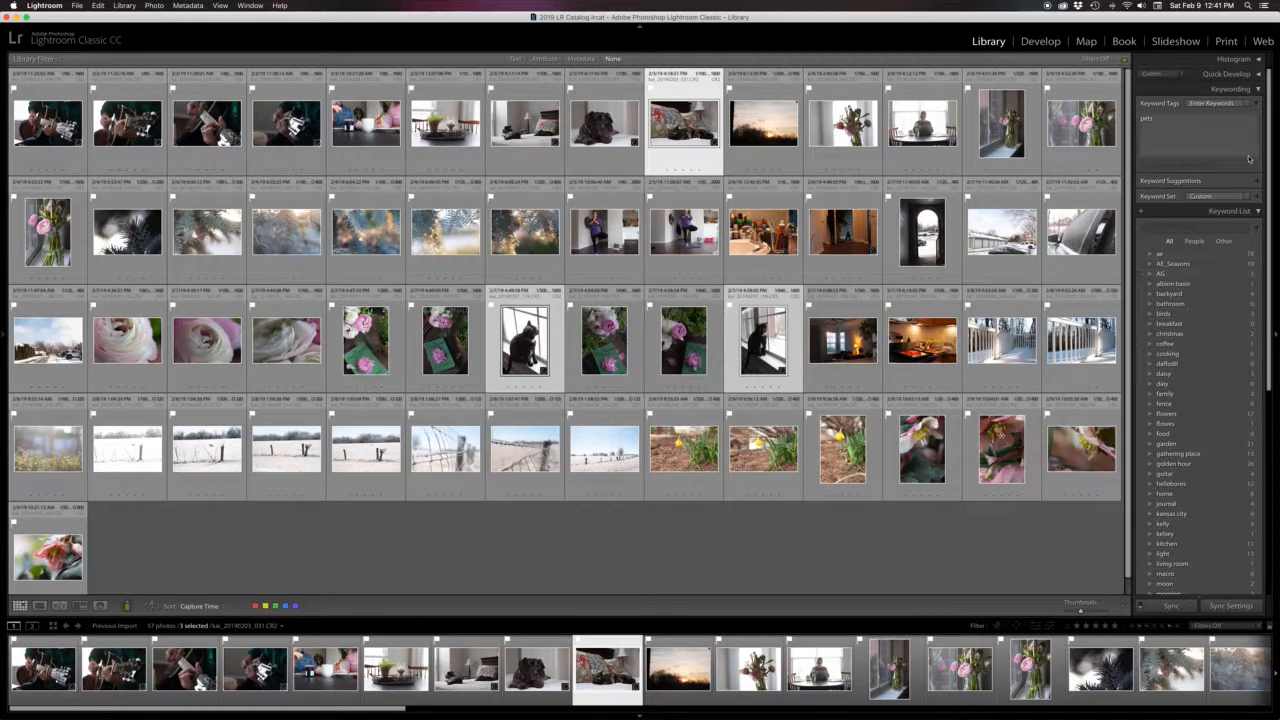
click(1204, 123)
text(,)
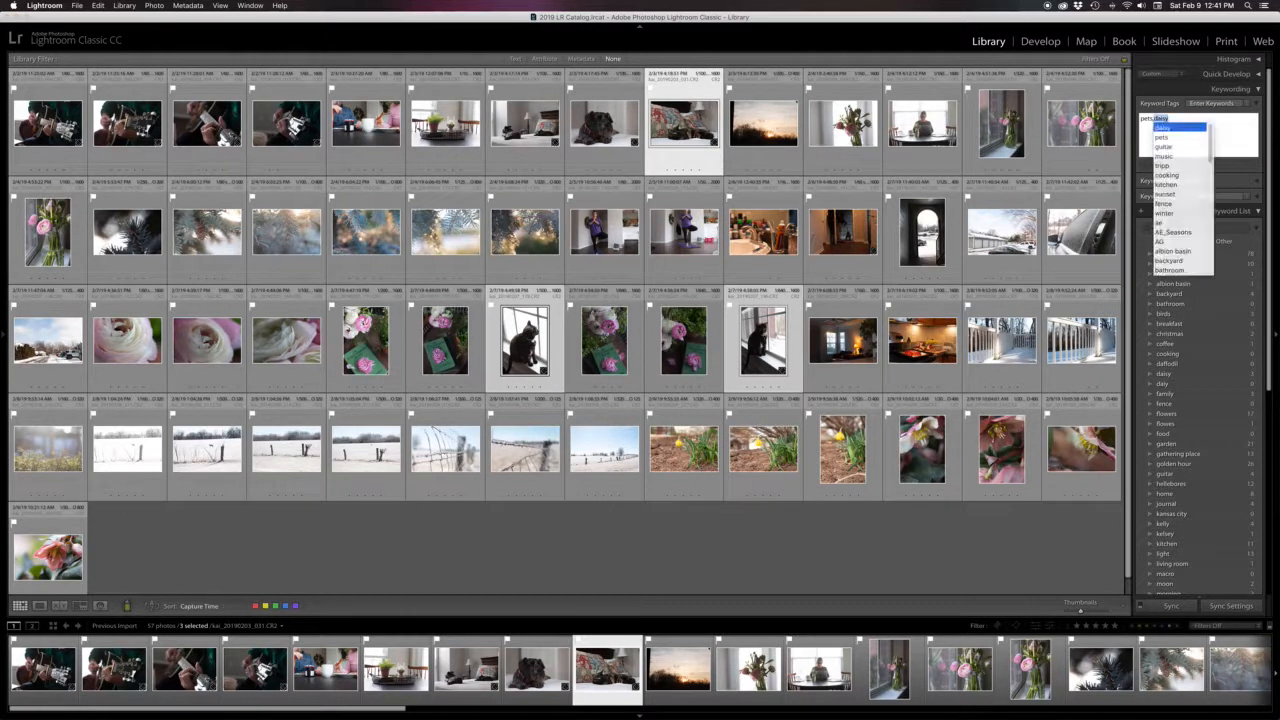
text( poppy)
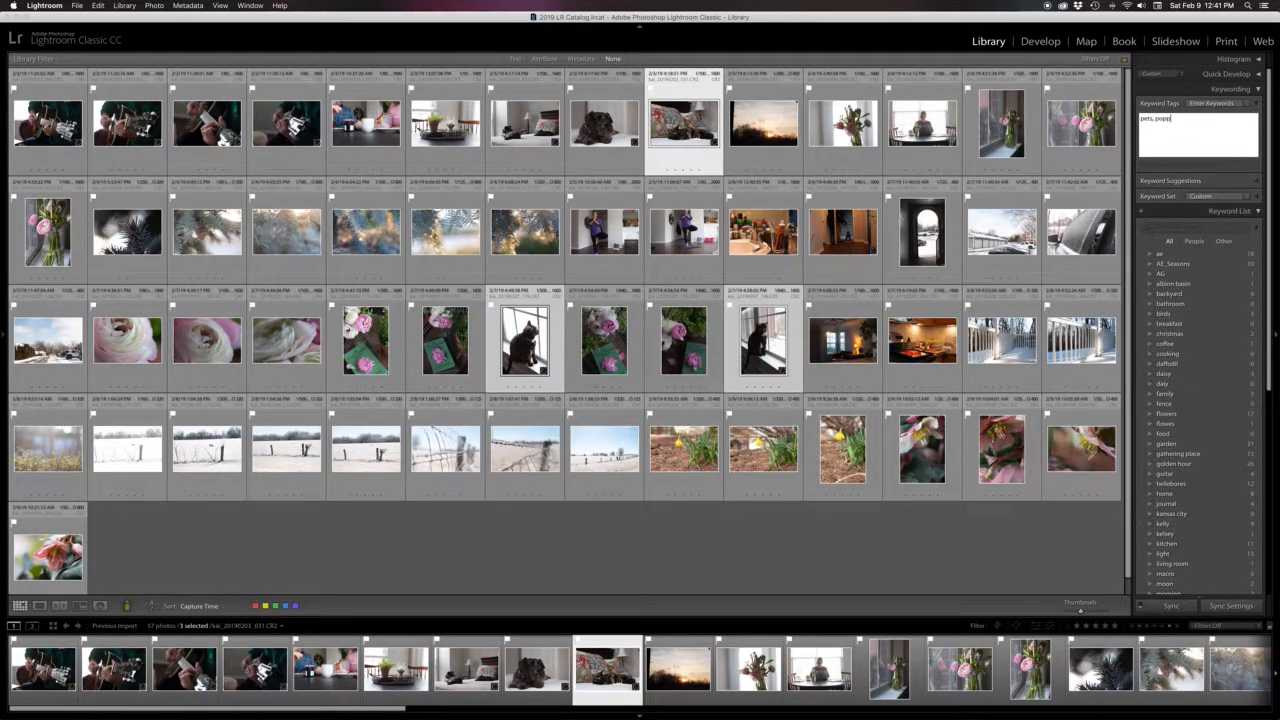
key(Return)
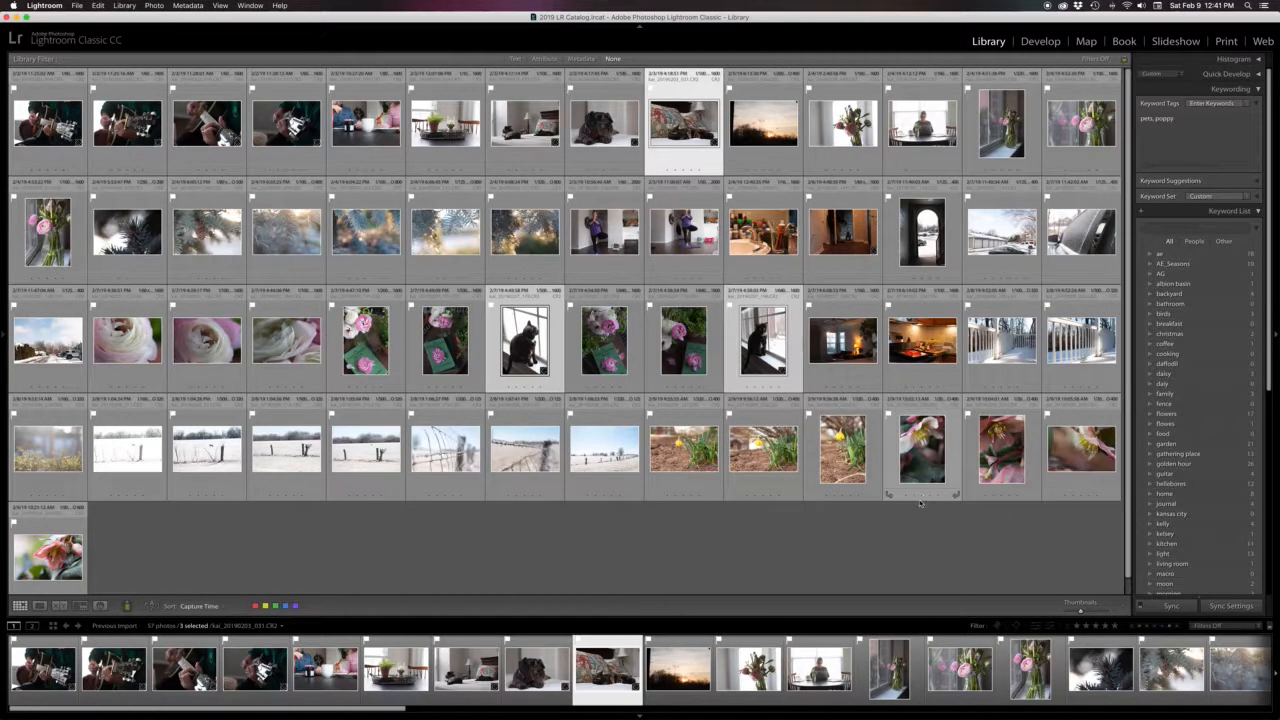
Select the eleven ranunculus flower photos across the grid and tag them with the keyword ranunculus
click(822, 535)
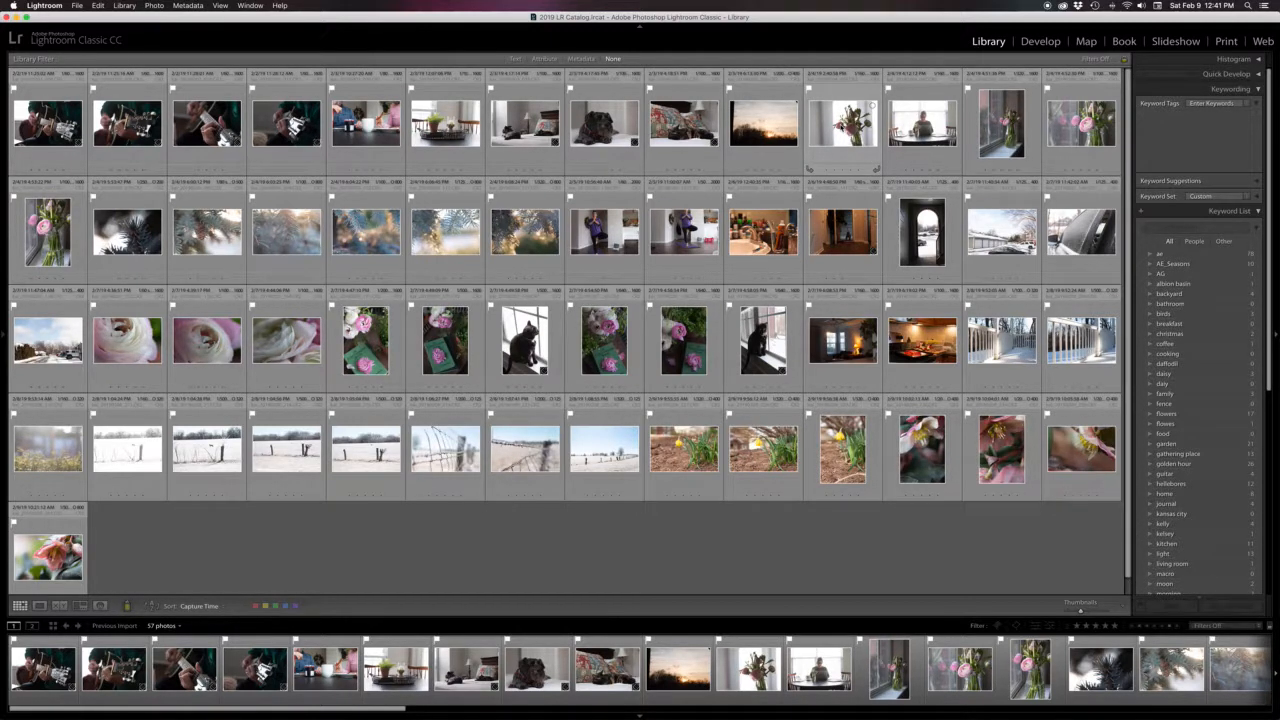
click(845, 128)
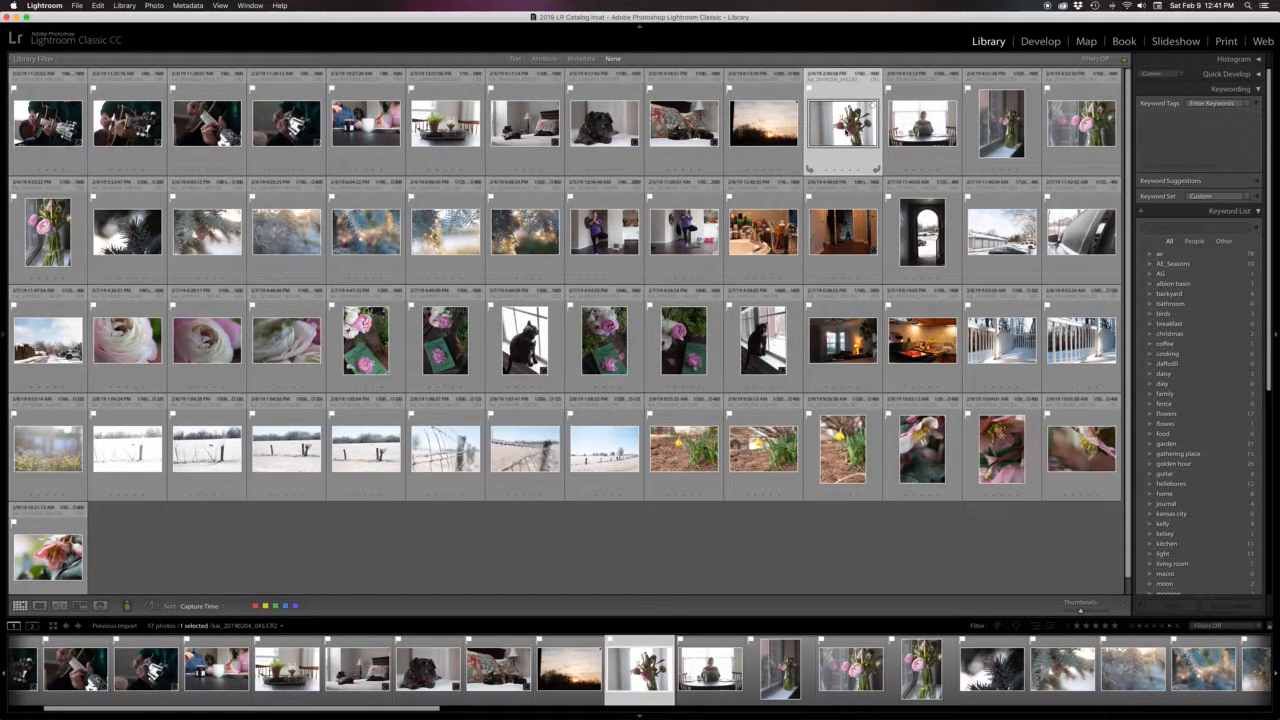
super+click(1020, 140)
super+click(1090, 130)
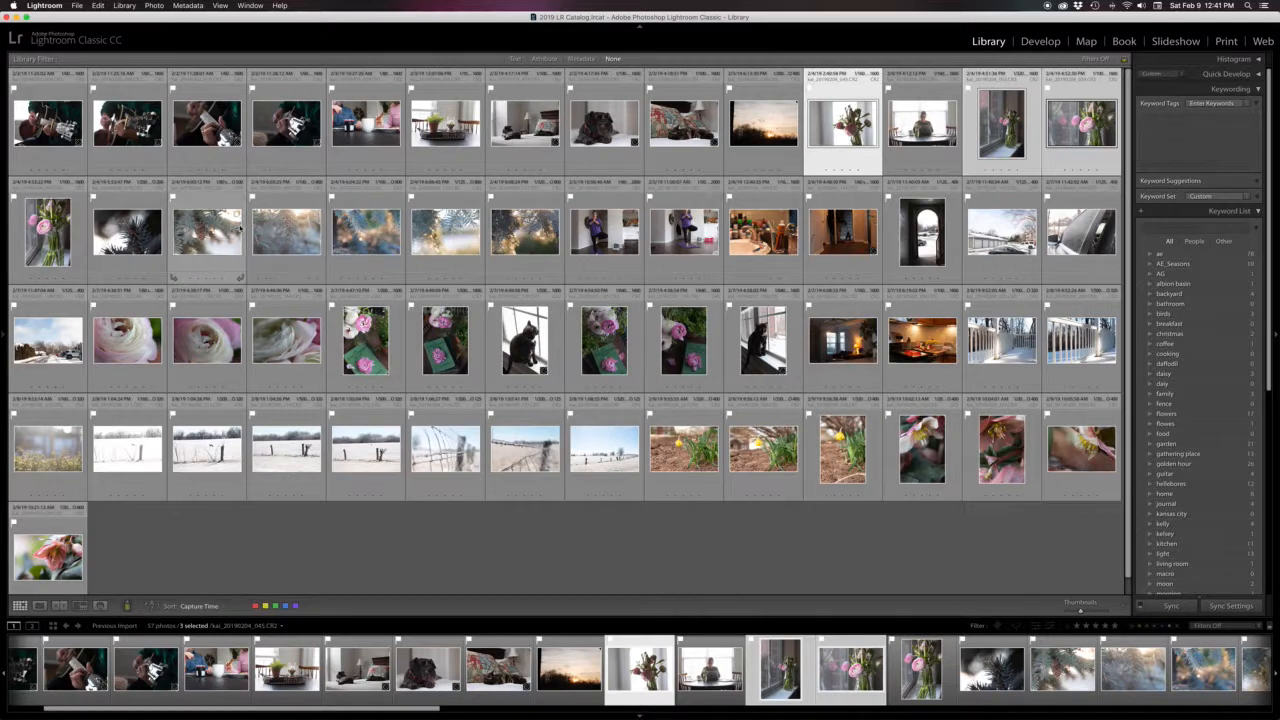
super+click(45, 228)
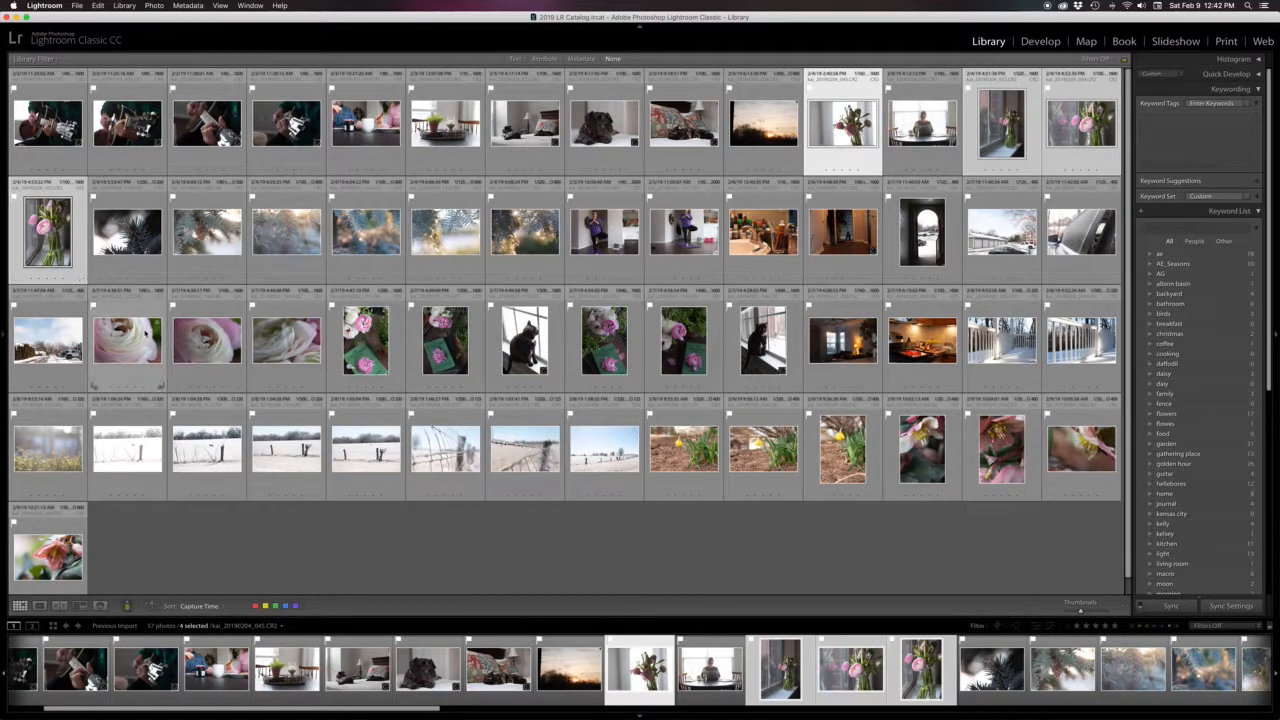
super+click(127, 340)
super+click(204, 340)
super+click(278, 345)
super+click(356, 348)
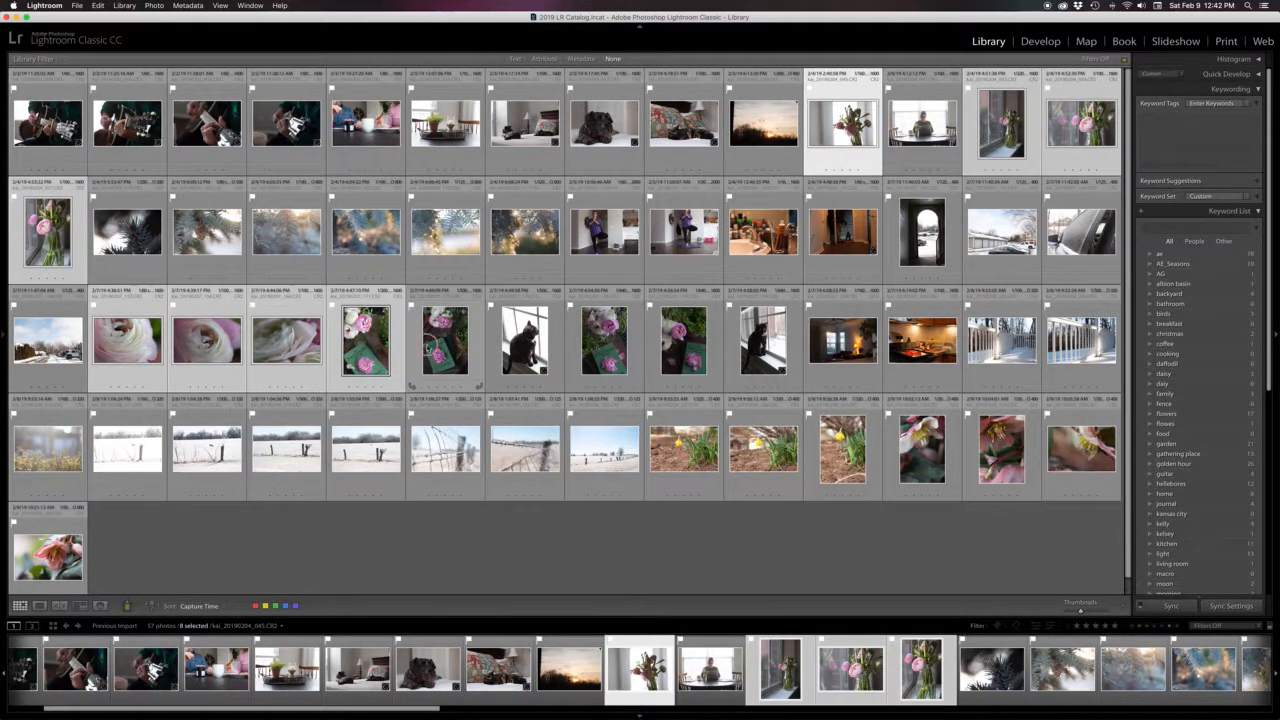
super+click(432, 347)
super+click(606, 344)
super+click(686, 347)
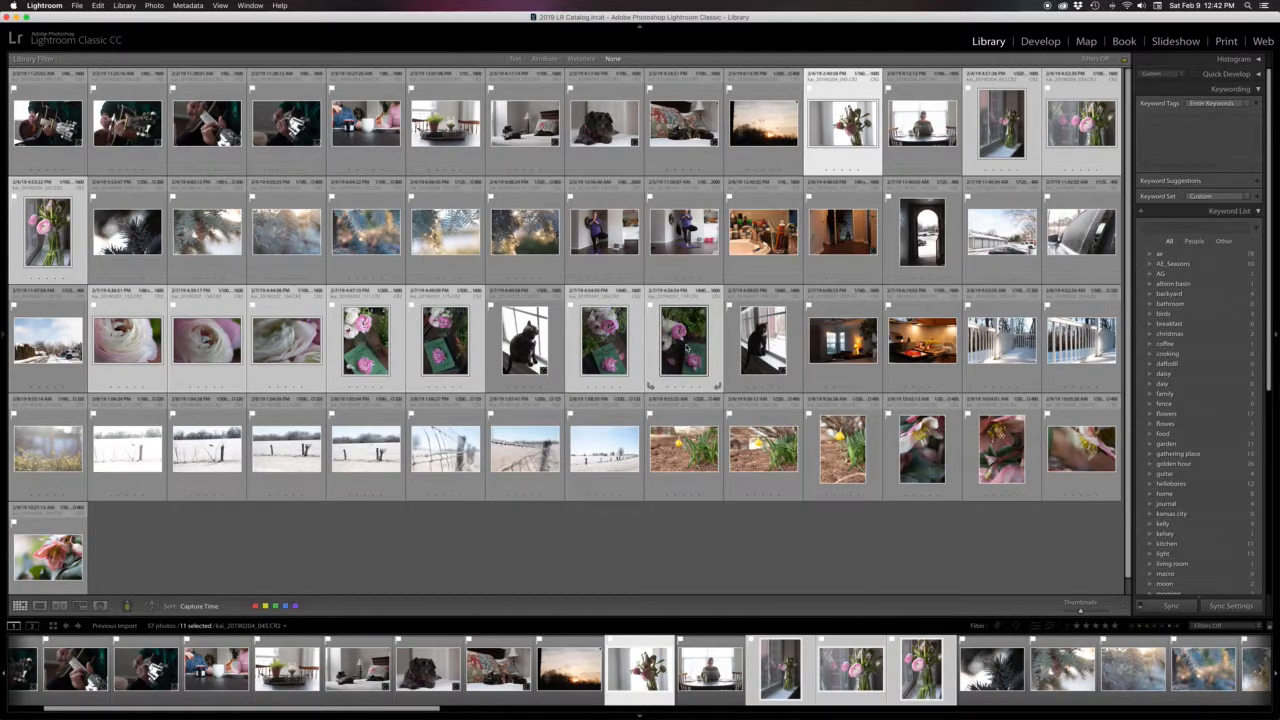
click(1206, 134)
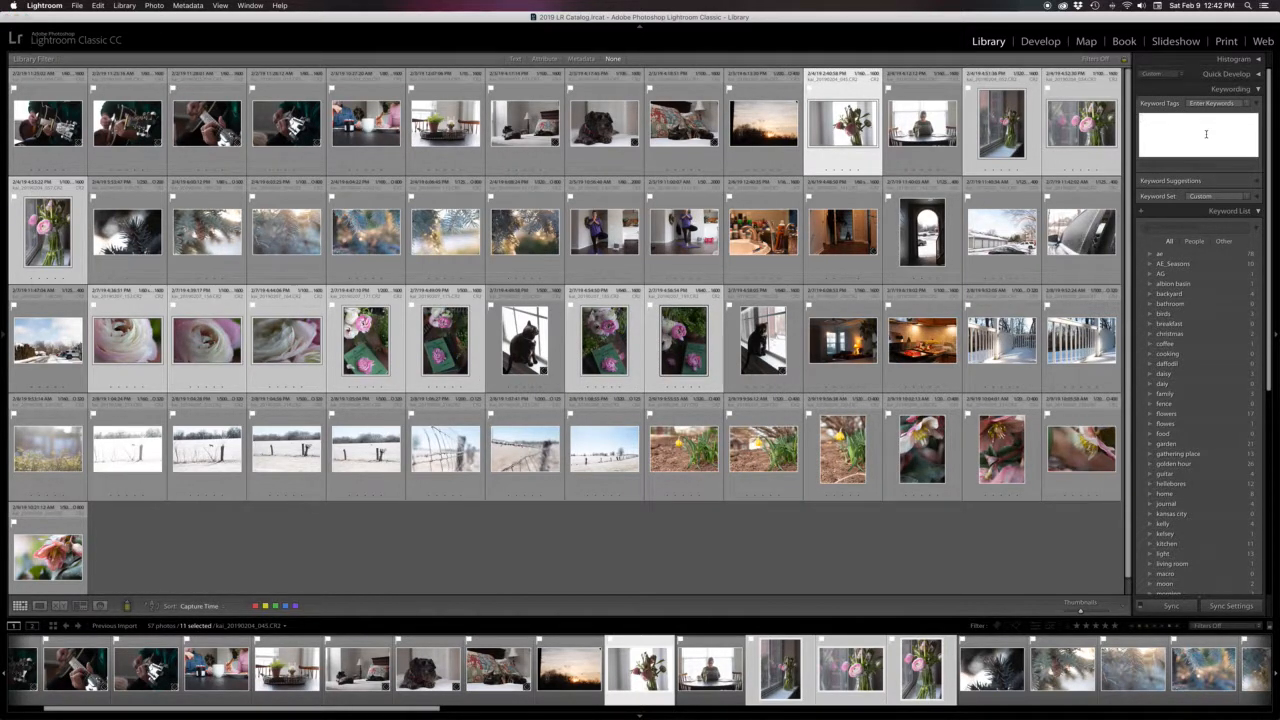
text(ranuncul)
key(BackSpace)
key(BackSpace)
key(BackSpace)
key(BackSpace)
key(BackSpace)
key(BackSpace)
text(culus)
key(Return)
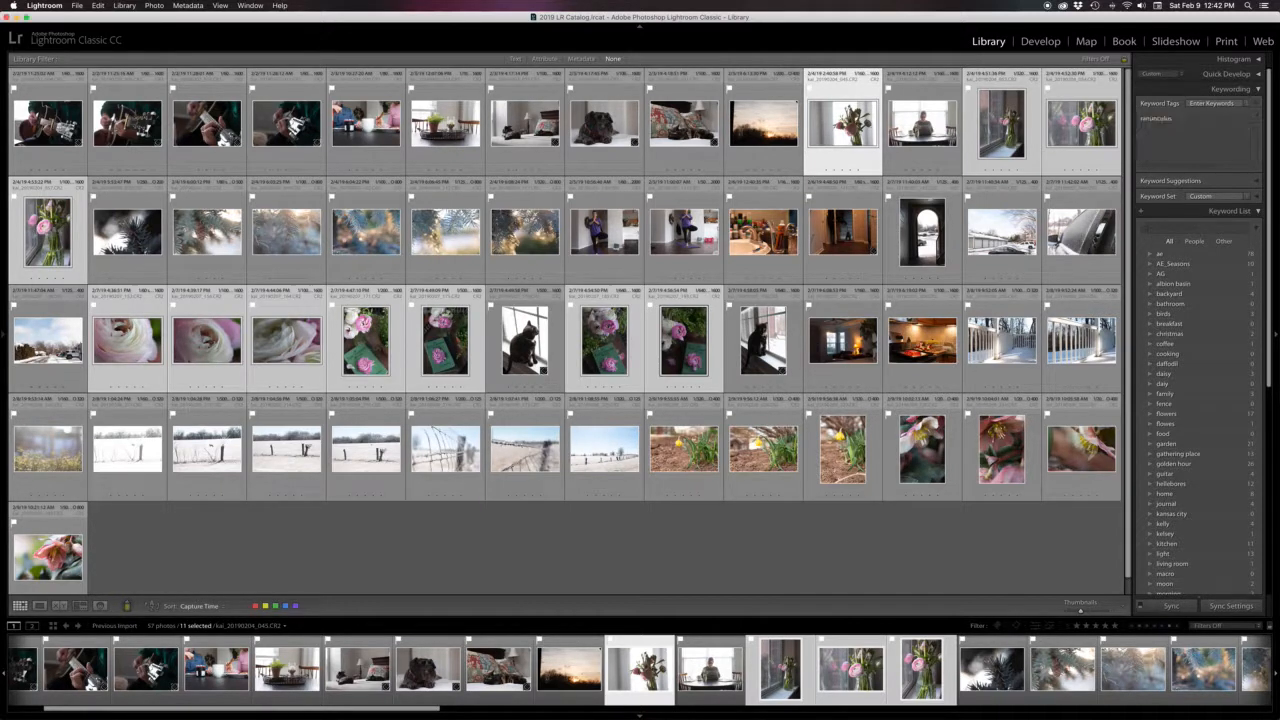
Reselect the same eleven flower photos and add the keyword still life to them
click(850, 540)
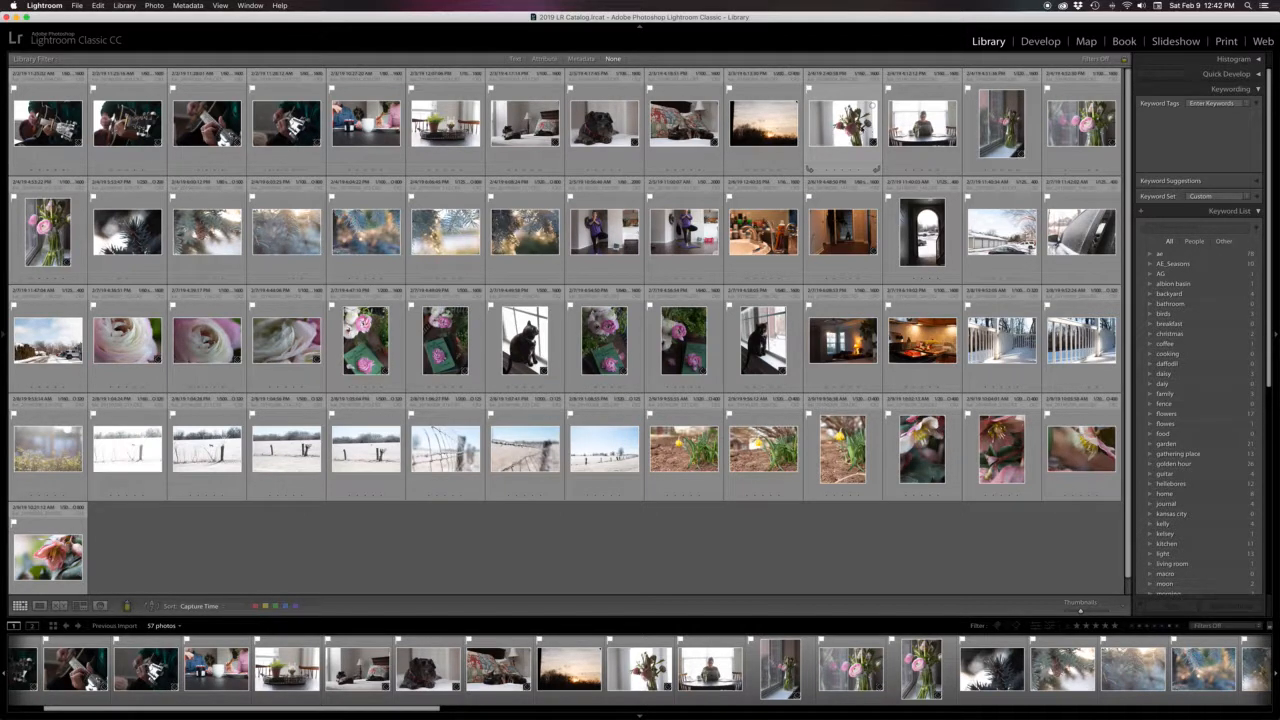
click(846, 128)
super+click(997, 136)
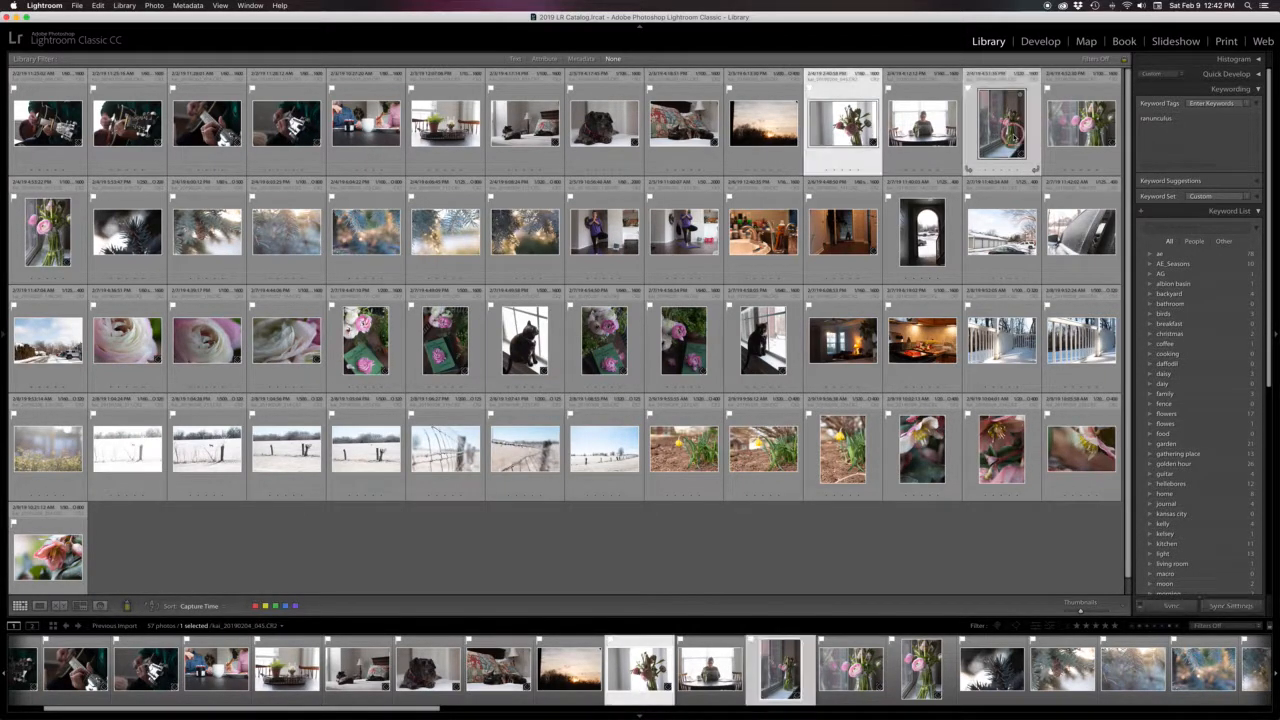
super+click(1076, 126)
super+click(40, 236)
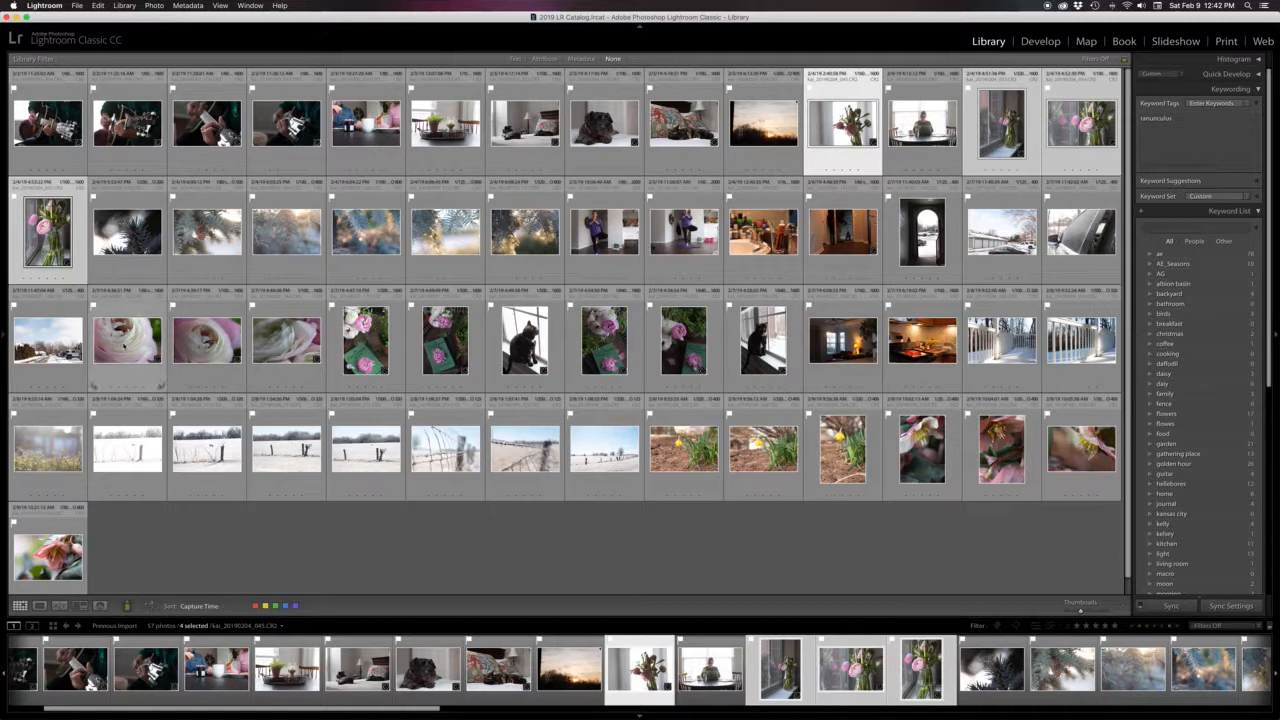
super+click(127, 350)
super+click(206, 340)
super+click(286, 340)
super+click(366, 340)
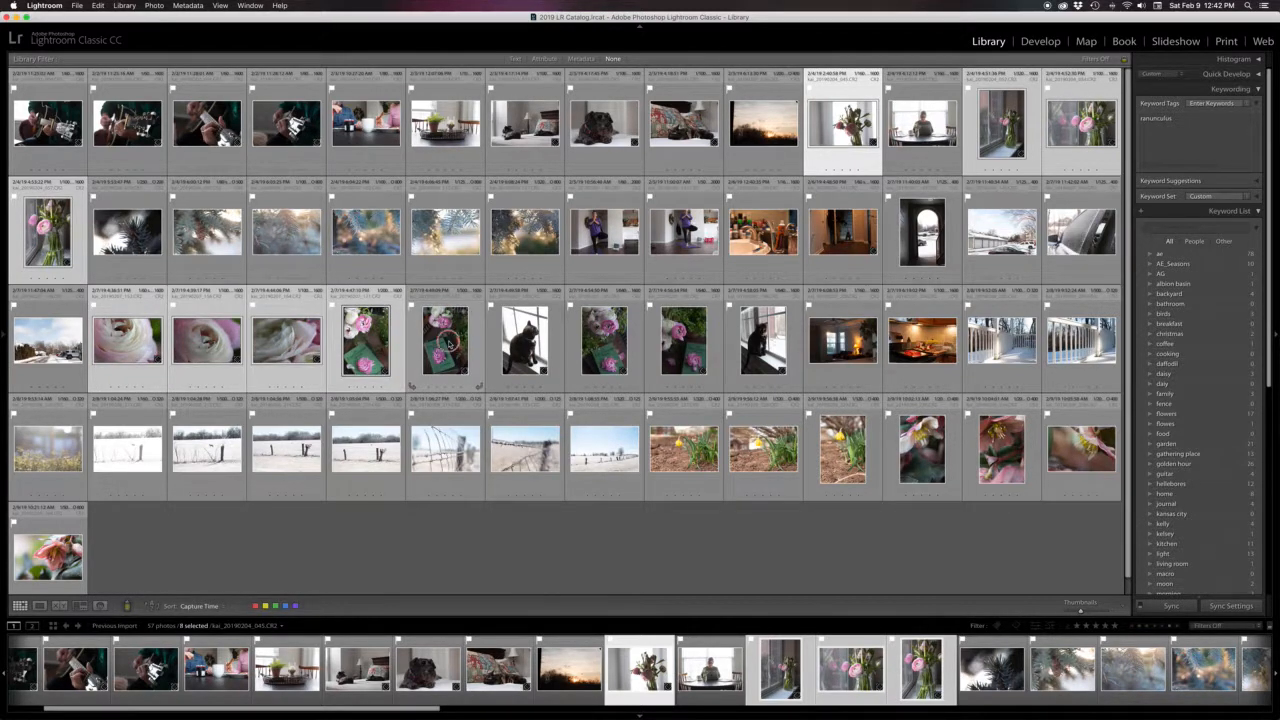
super+click(445, 340)
super+click(600, 340)
super+click(683, 340)
click(1198, 122)
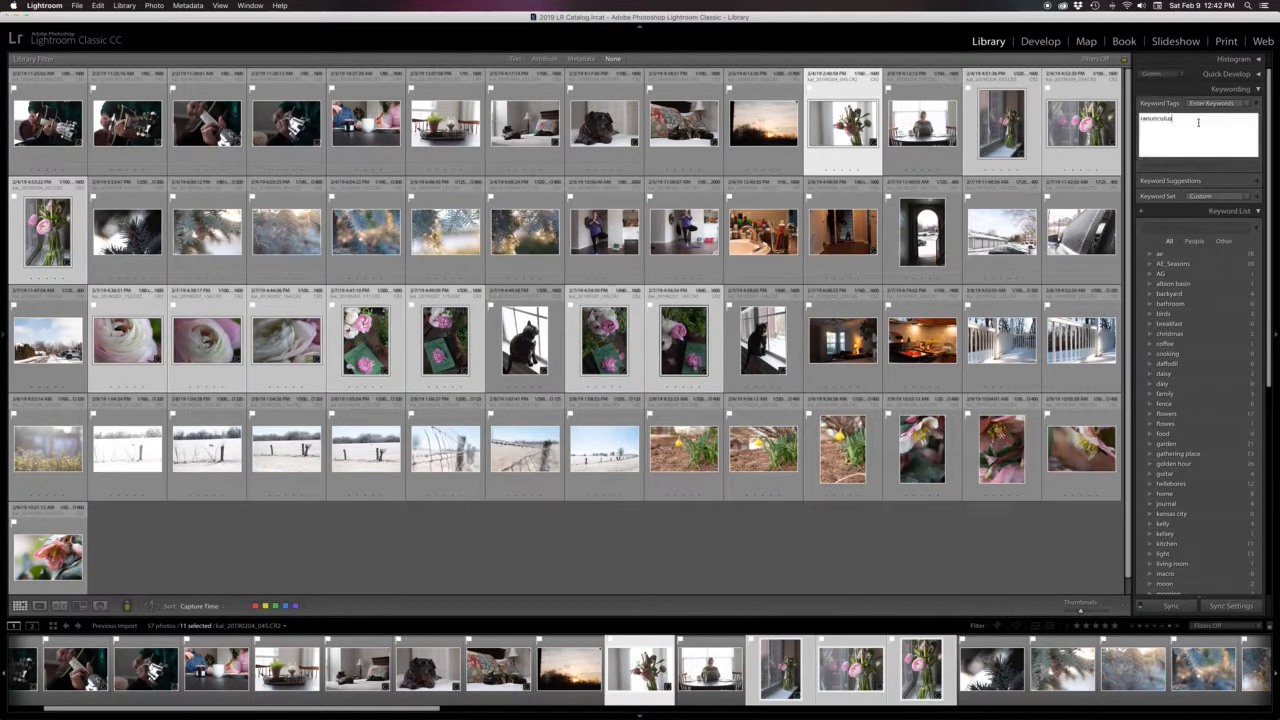
text(, still life)
key(Return)
click(677, 588)
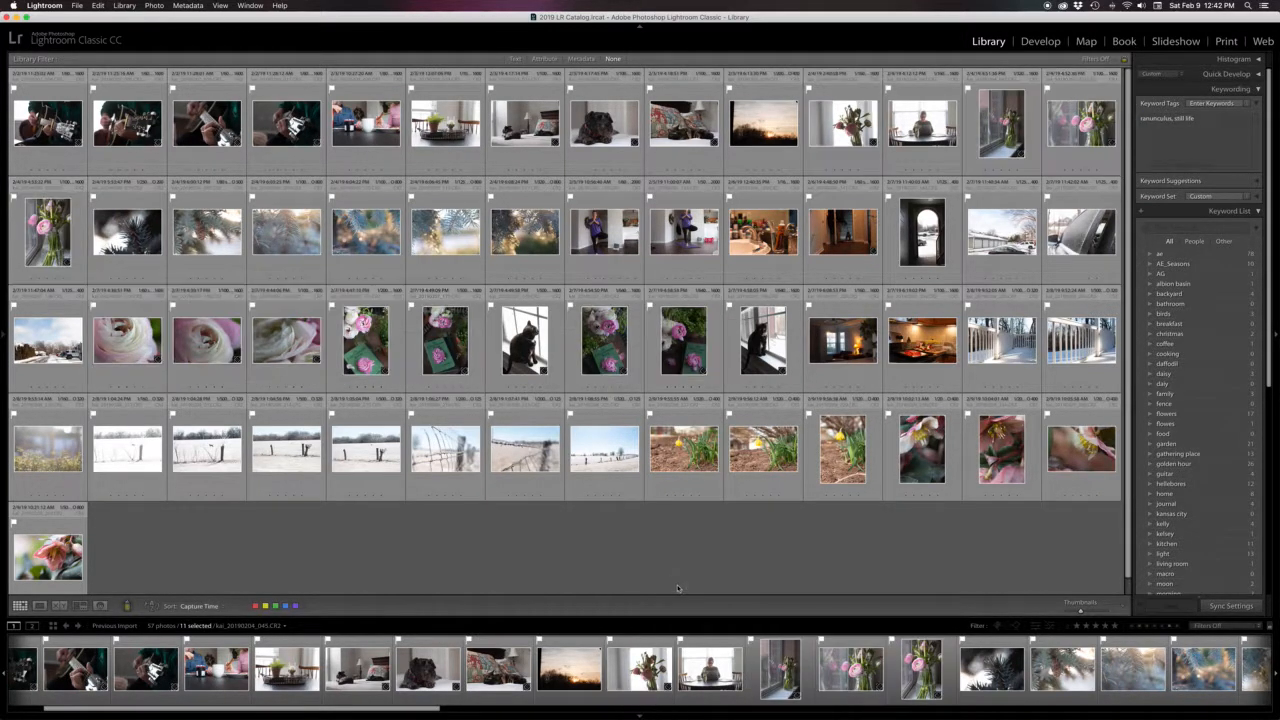
Select the three close-up ranunculus photos in the third row and add the keyword macro
click(127, 340)
super+click(206, 340)
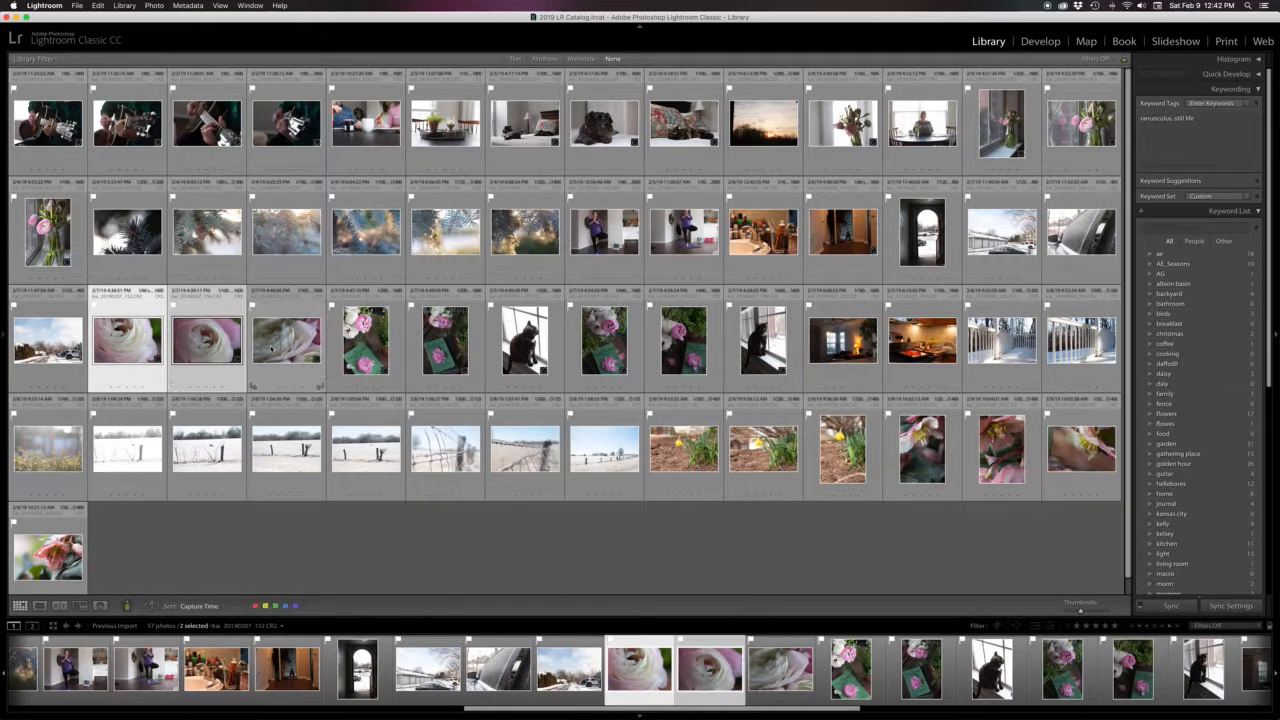
super+click(271, 348)
click(1219, 127)
text(, macro)
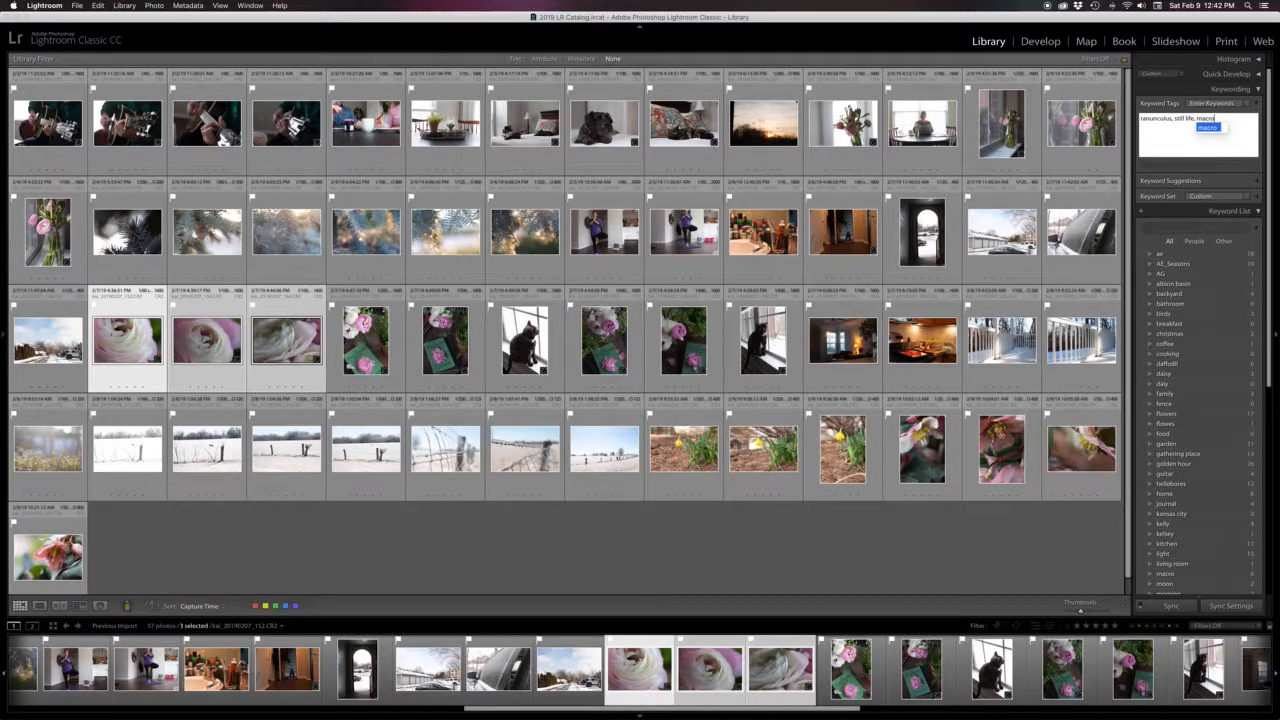
key(Return)
key(Return)
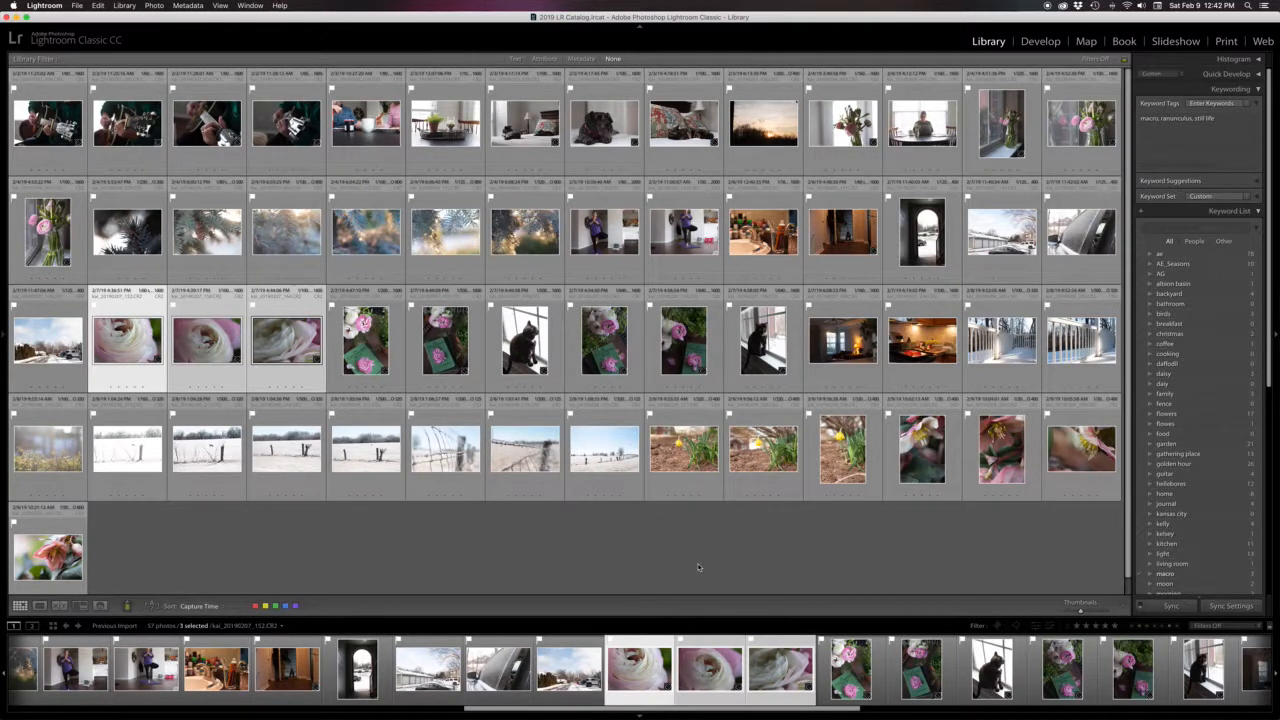
Select the six winter branch photos in the second row and tick the golden hour and nature keywords
click(698, 567)
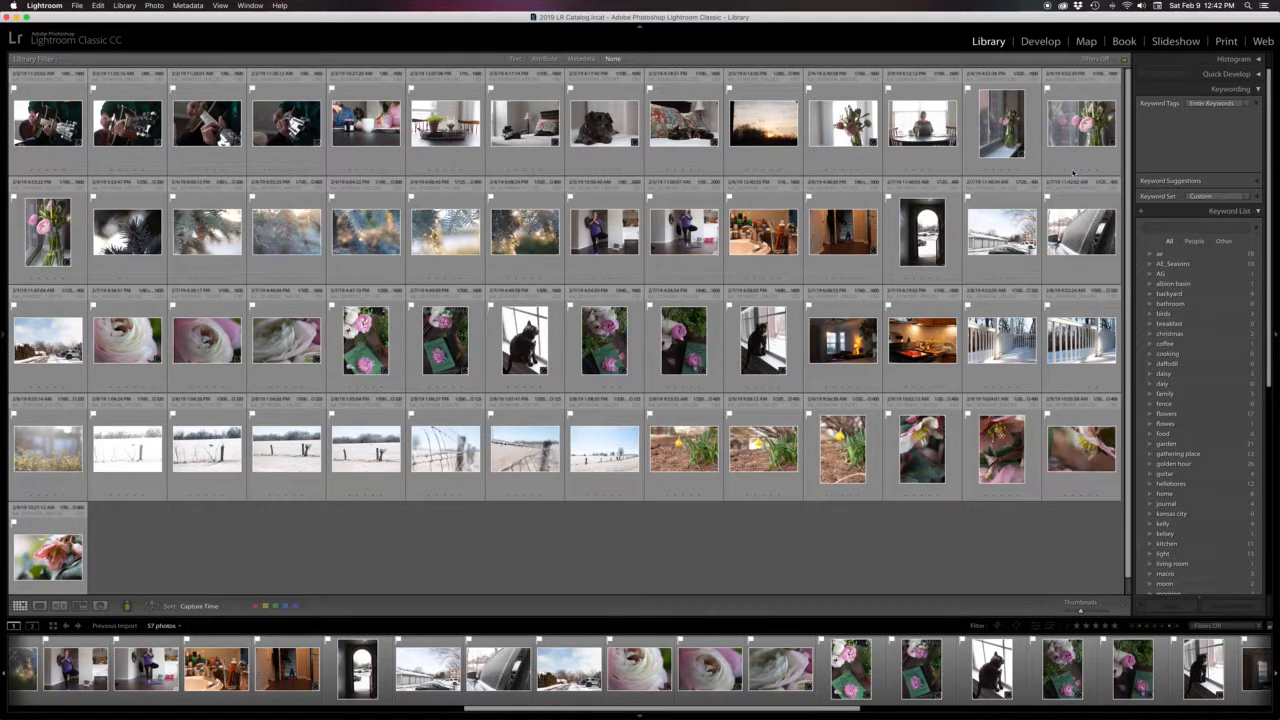
click(127, 243)
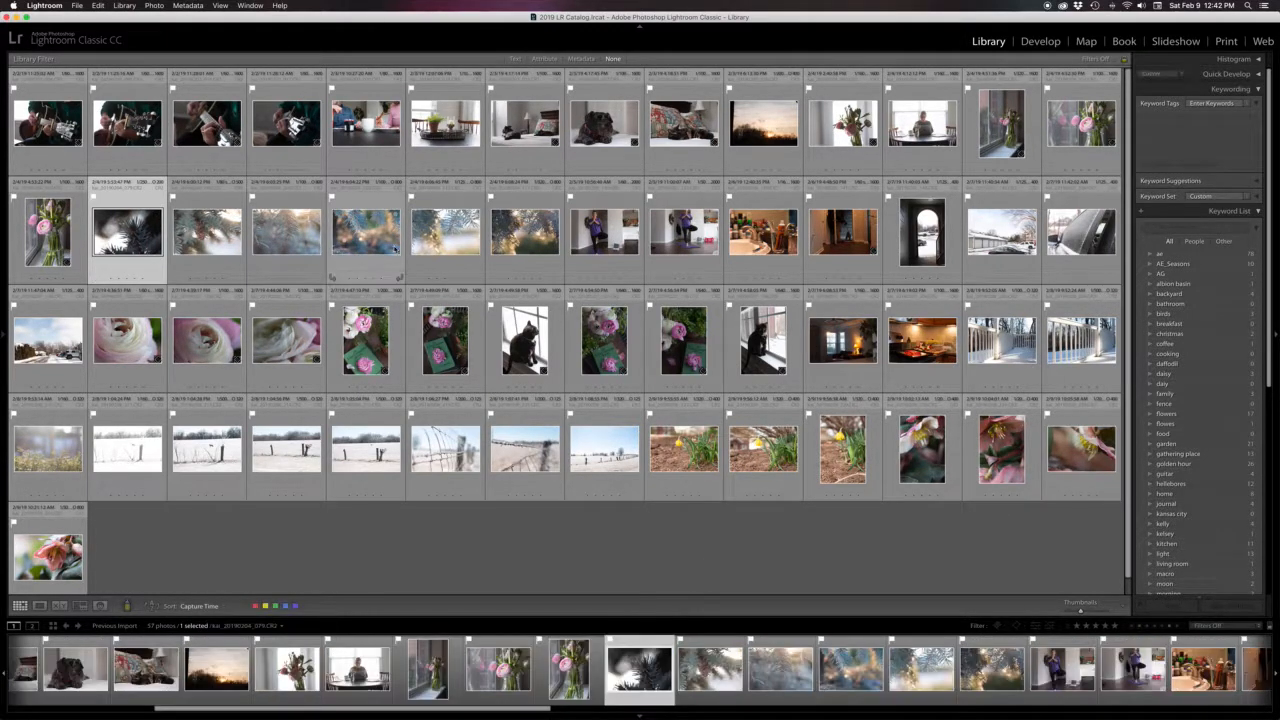
shift+click(513, 237)
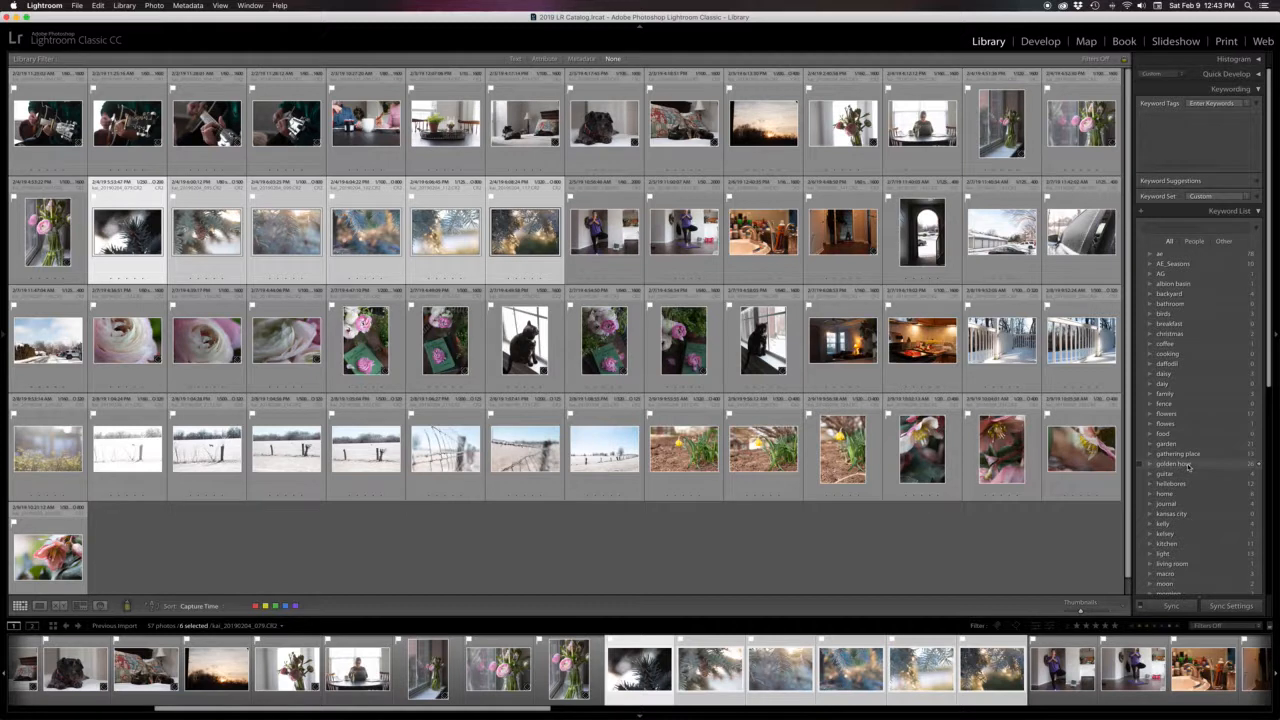
click(1140, 466)
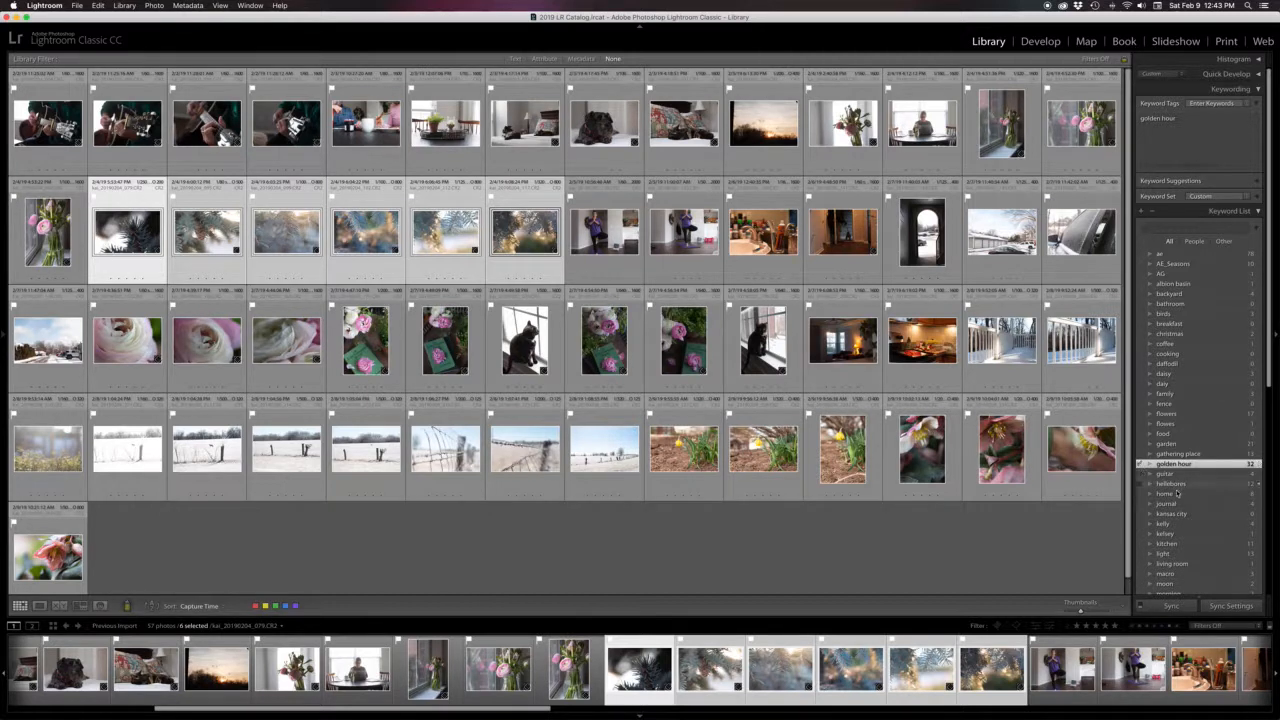
scroll(1170, 548, down, 3)
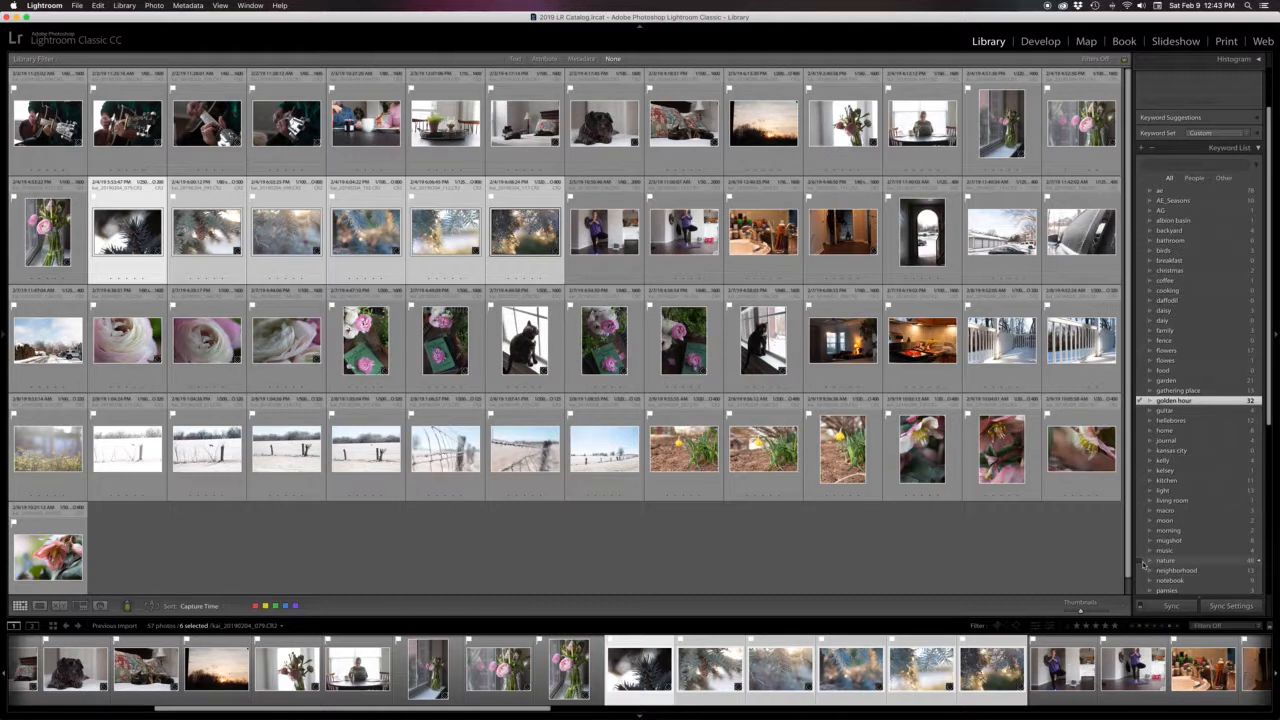
click(1142, 561)
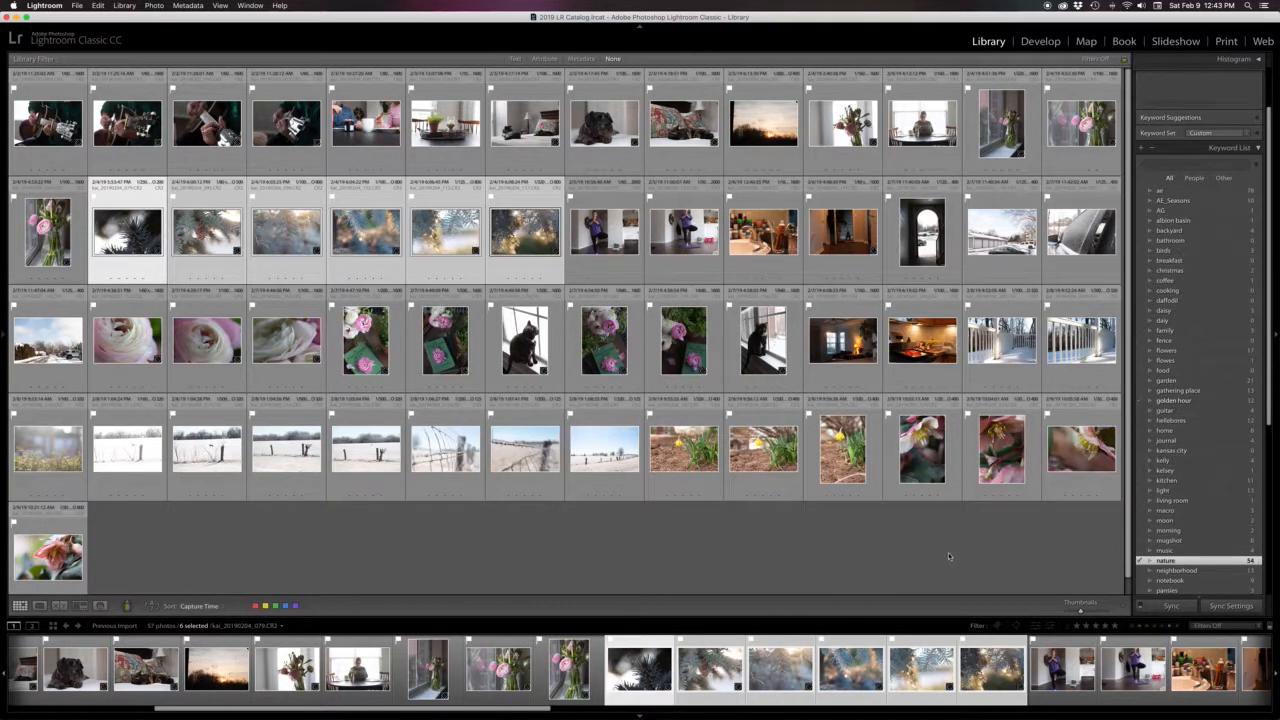
scroll(1229, 304, up, 3)
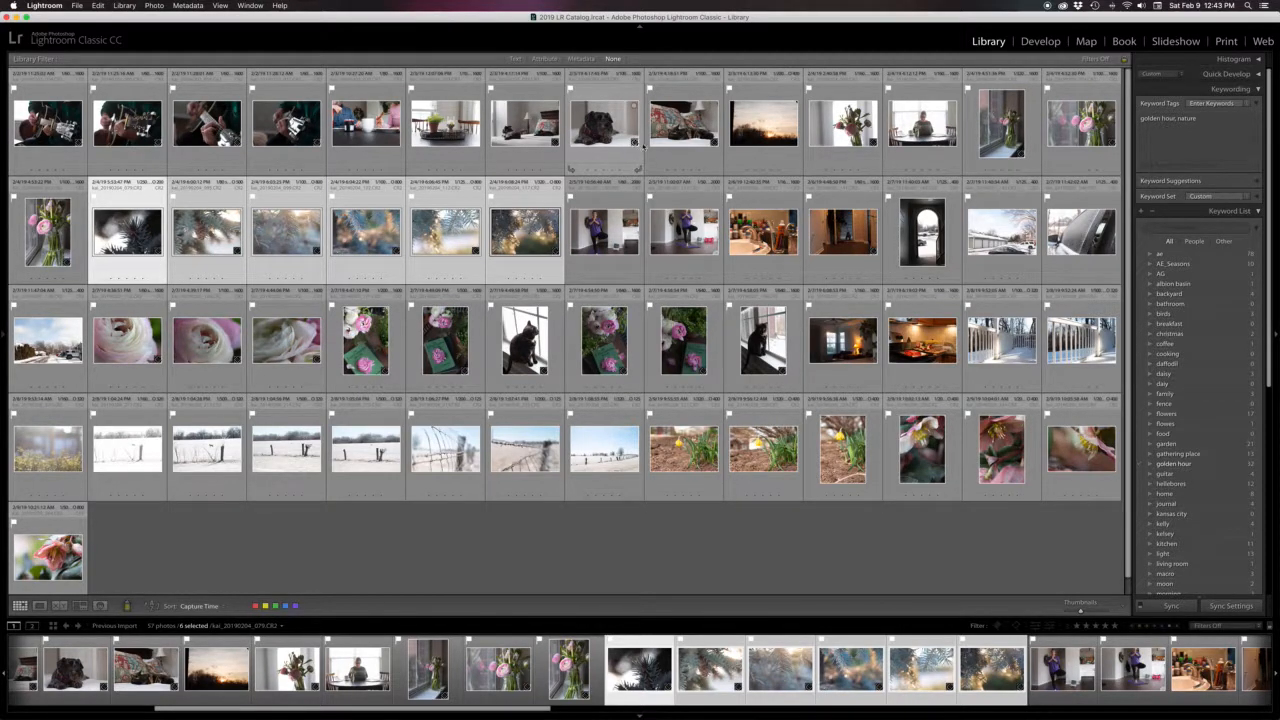
Tag the sunset photo in the first row with the keyword sunset
click(762, 128)
click(1182, 129)
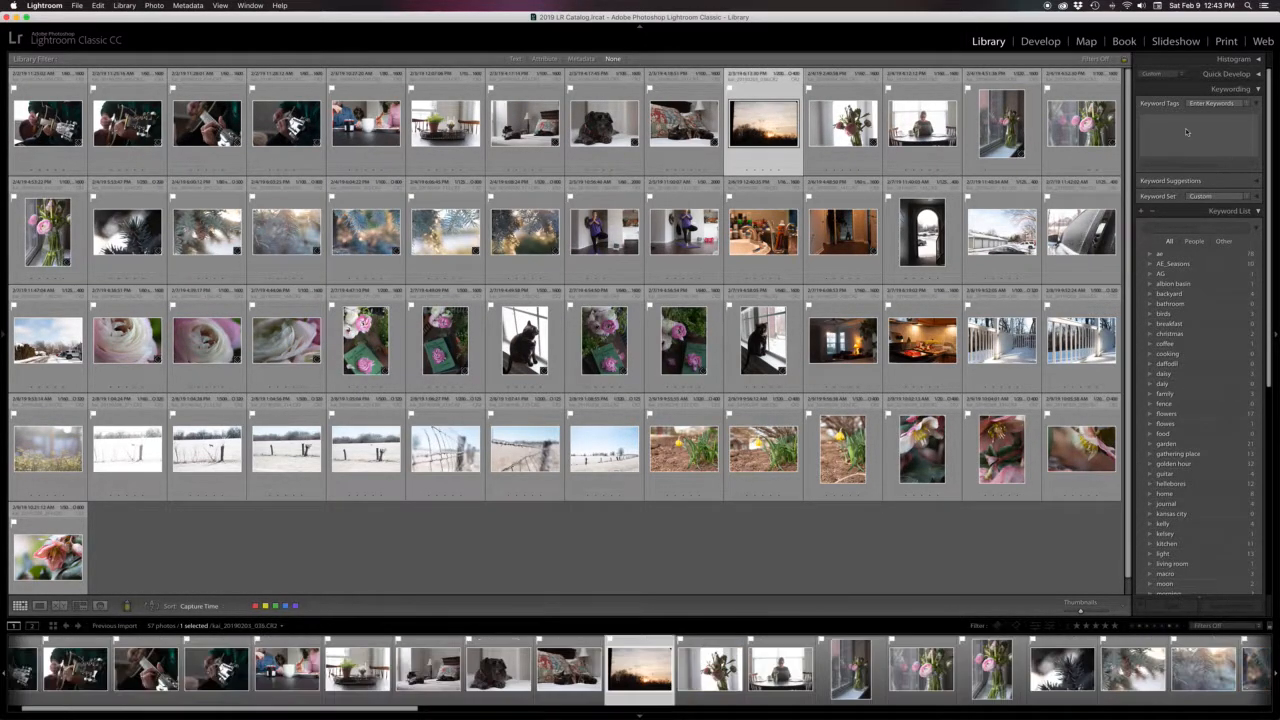
text(su)
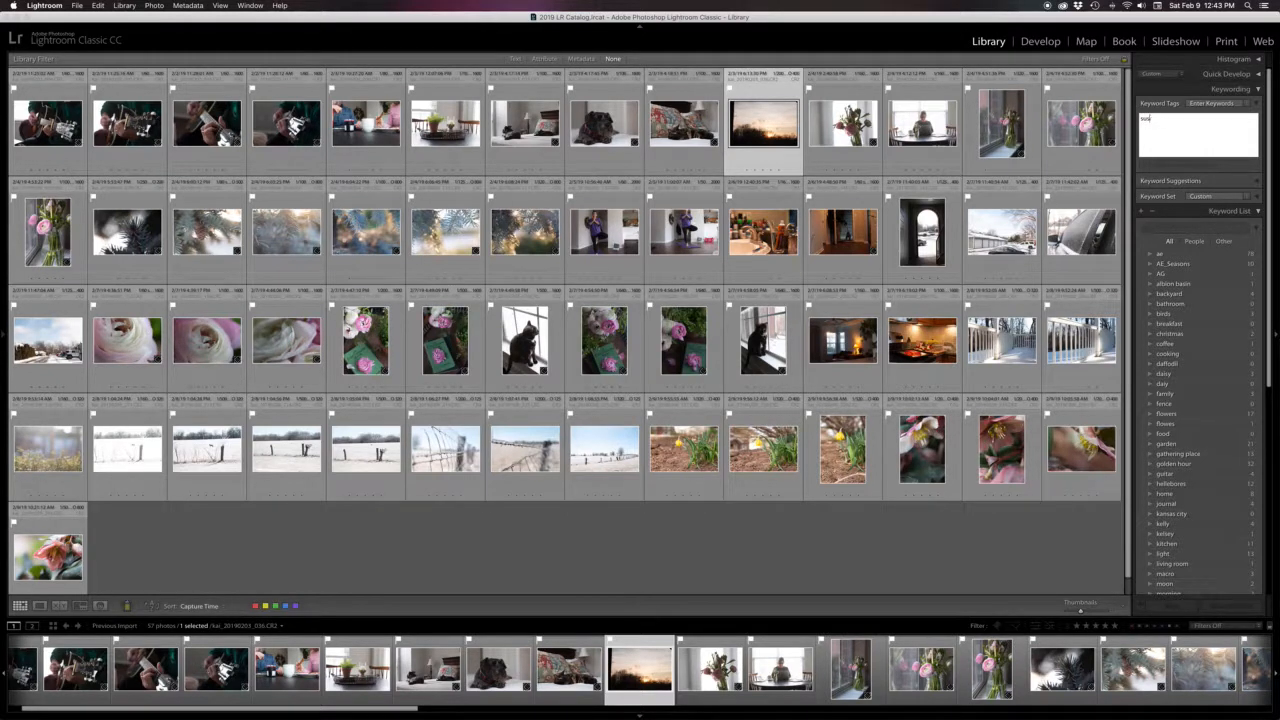
text(nset)
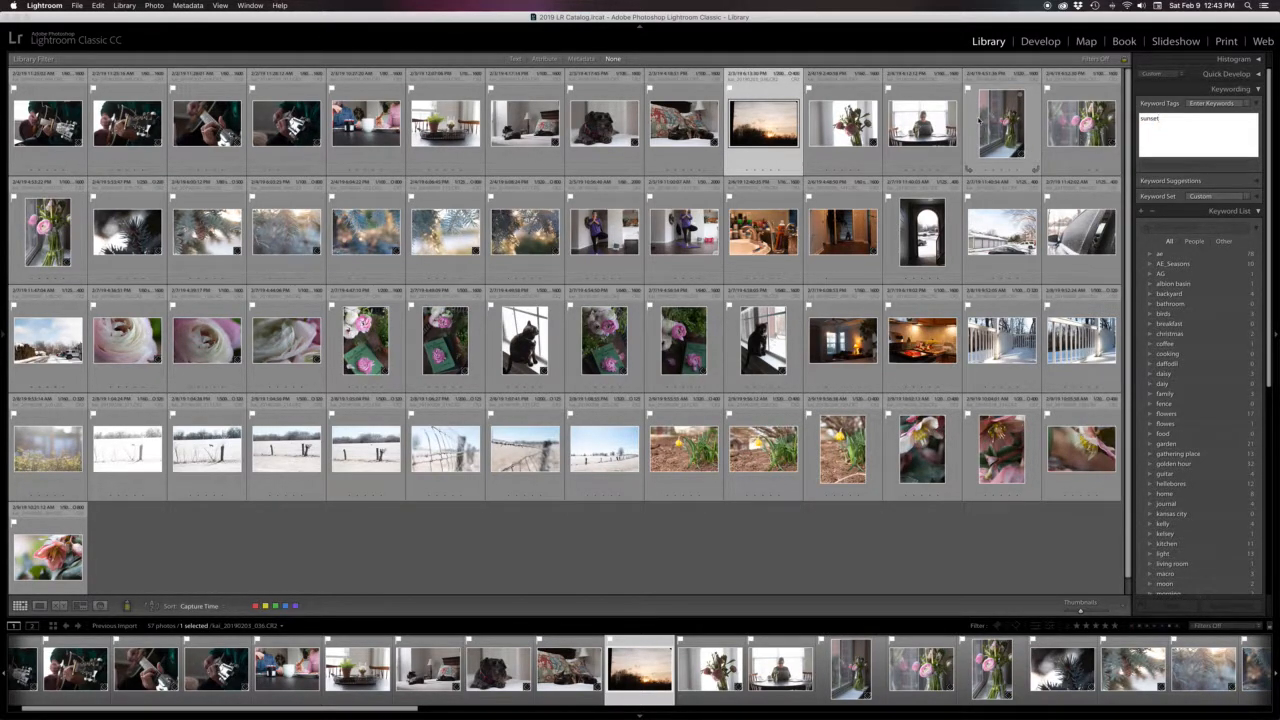
key(Return)
Select the three photos showing the person and tag them with the person's first name as a keyword
click(938, 133)
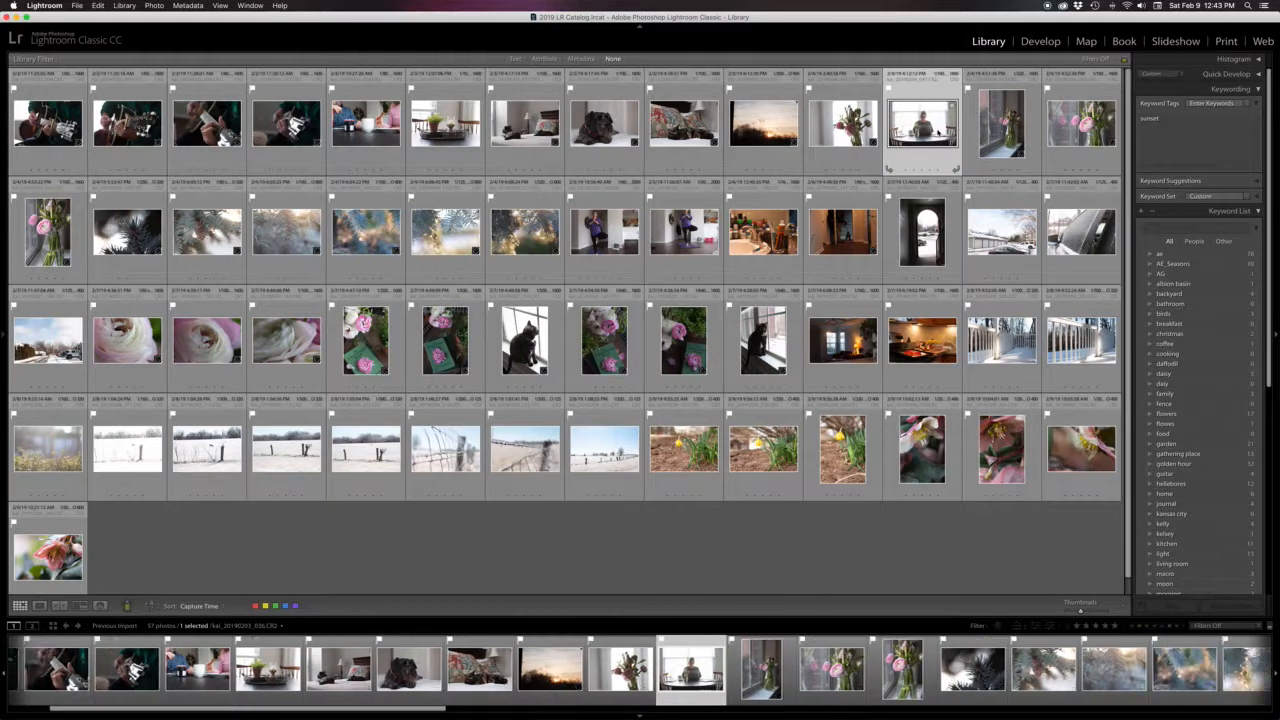
super+click(684, 238)
super+click(605, 241)
click(1205, 136)
text(ke)
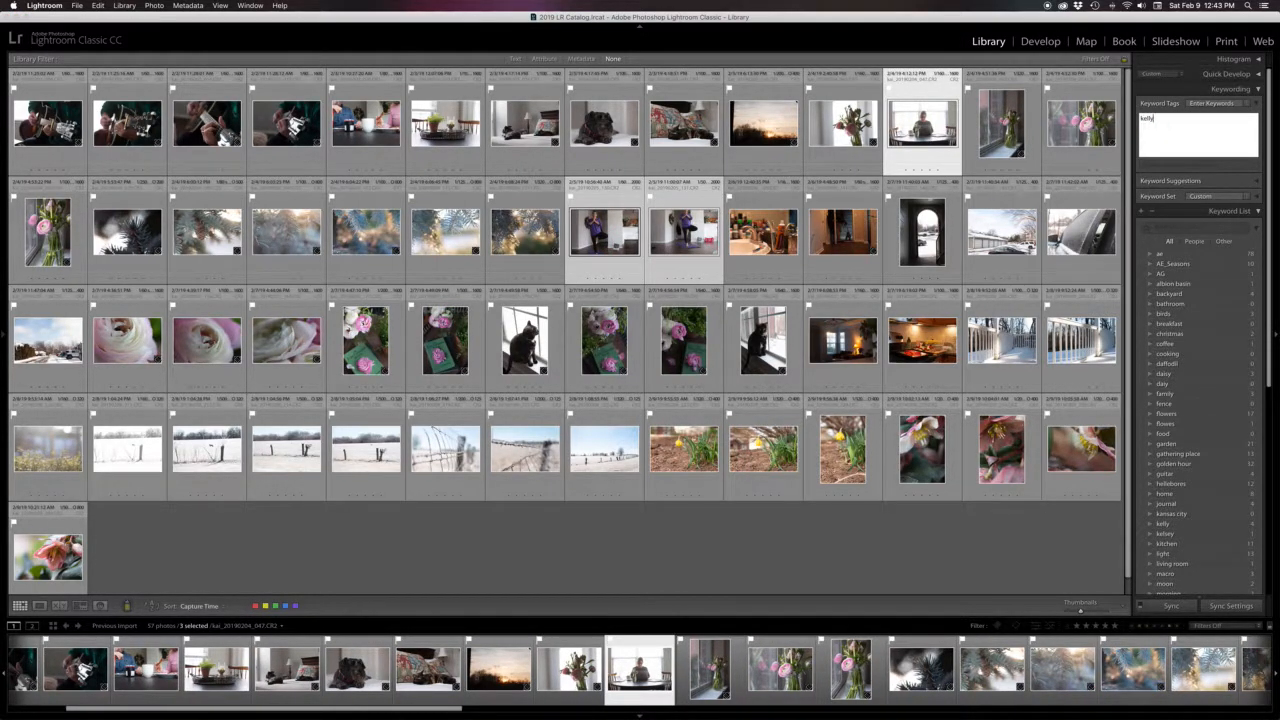
text(lly)
key(Return)
Tag the interior photo in the second row with the keyword bathroom
click(828, 560)
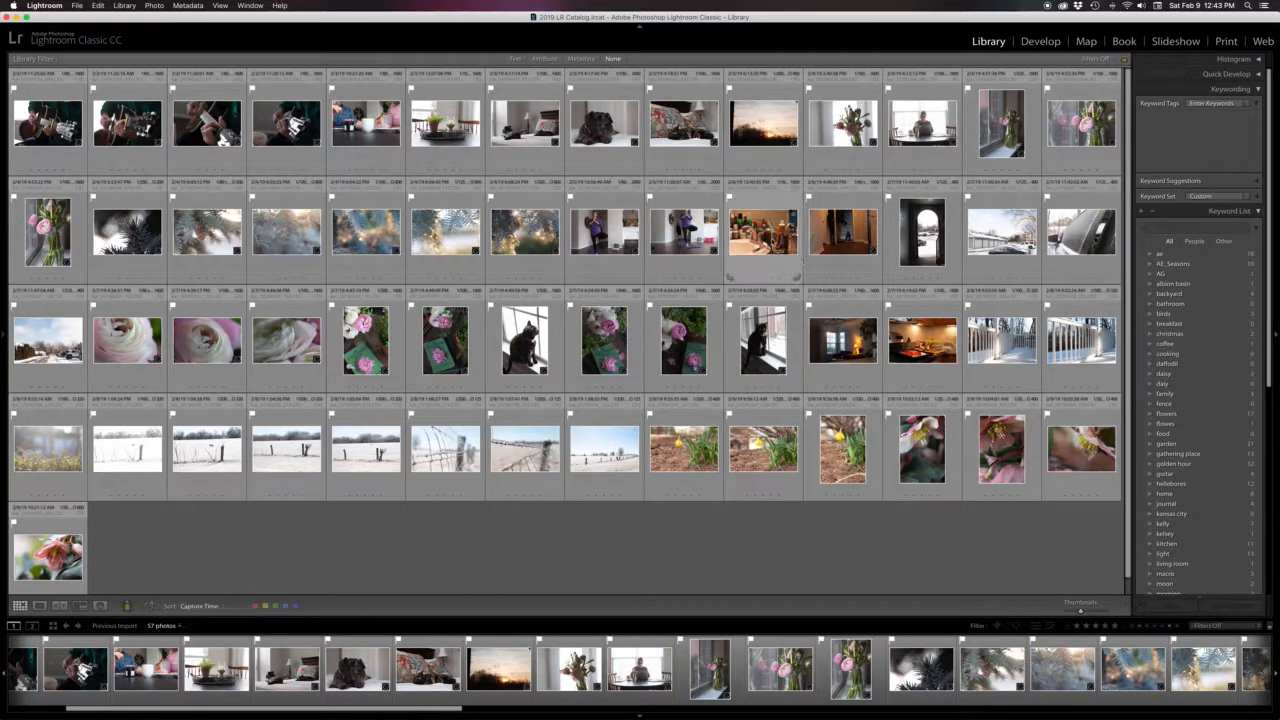
click(763, 232)
click(1190, 145)
text(bathroom)
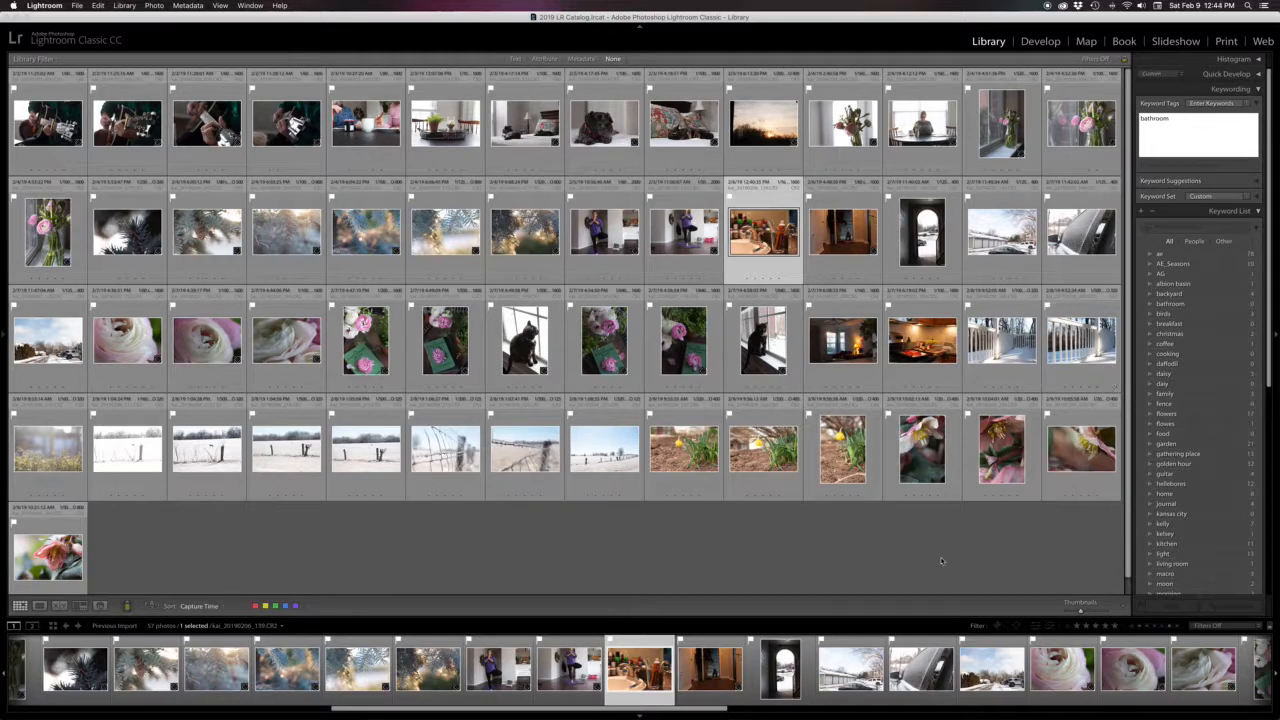
key(Return)
Select the three snowy street photos and tag them with kansas city and winter
click(1012, 238)
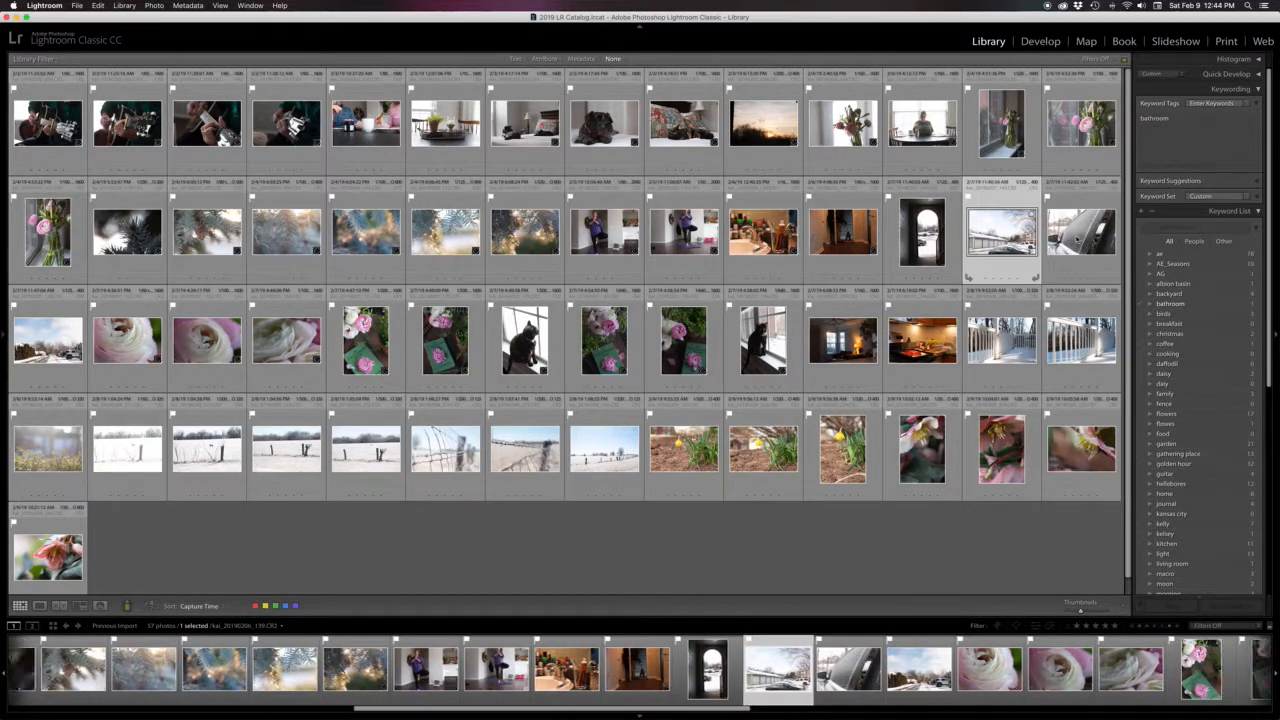
shift+click(55, 342)
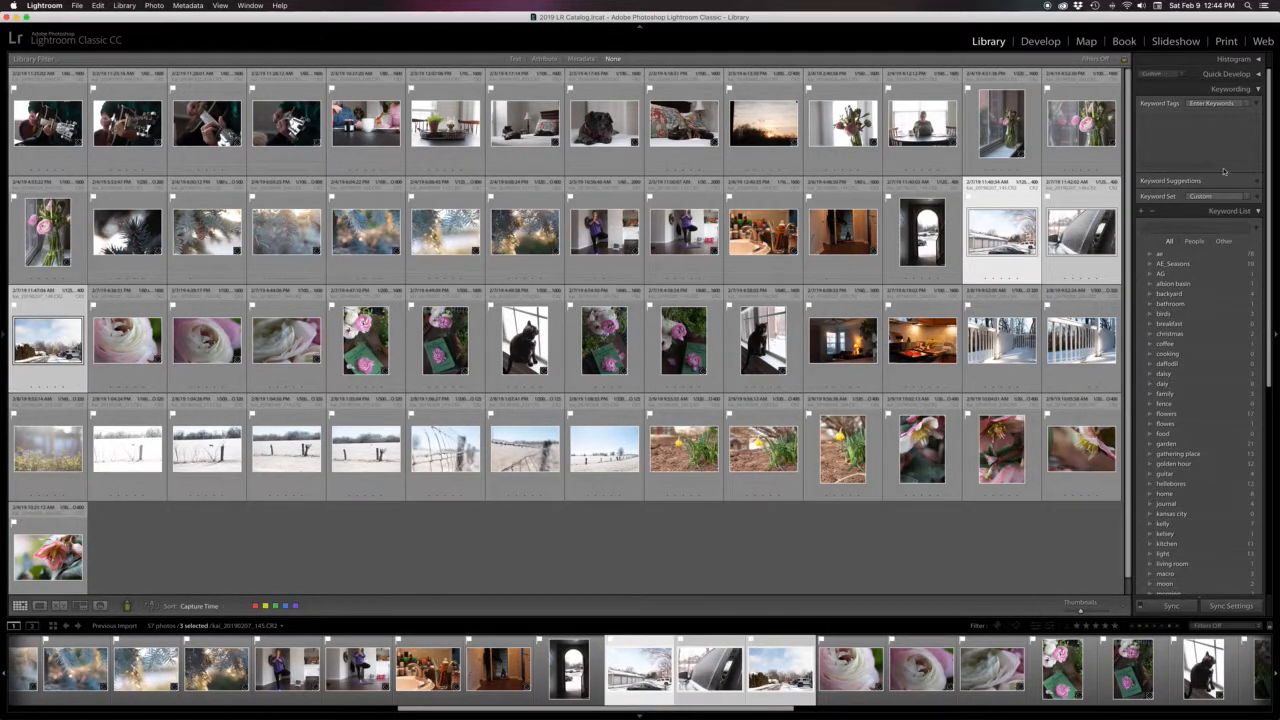
click(1188, 124)
text(kansas city, winter)
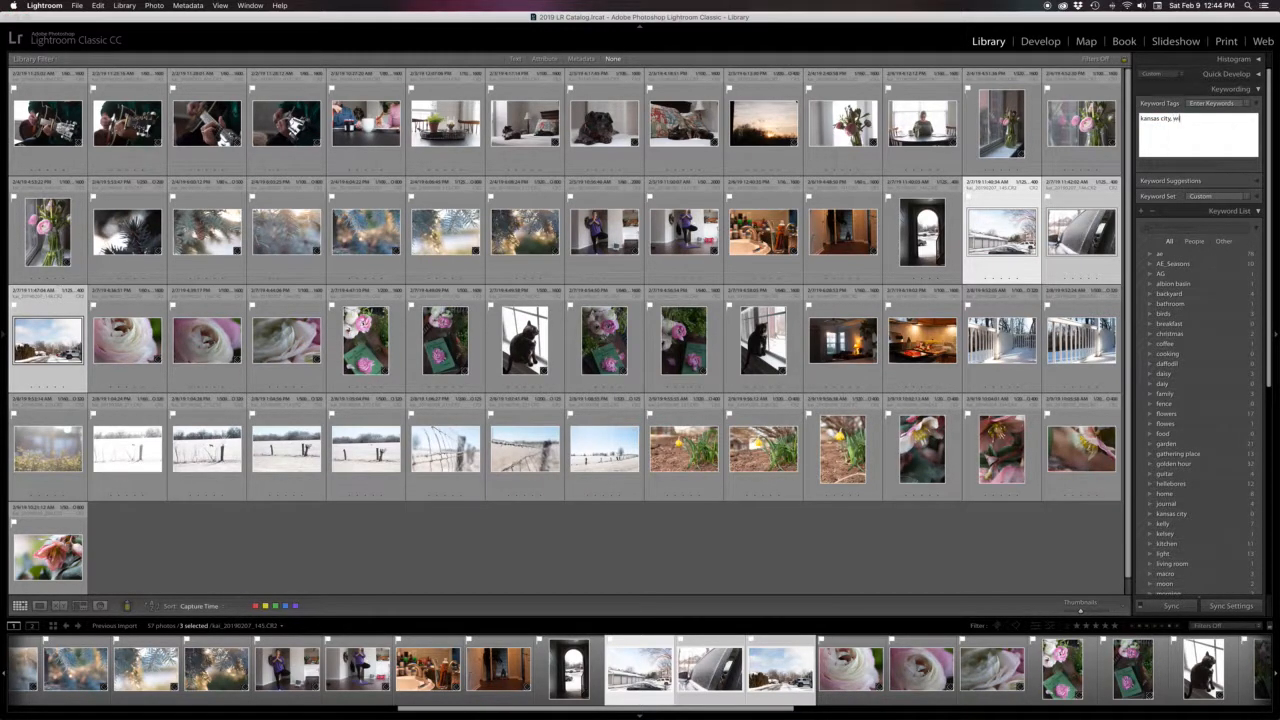
key(Return)
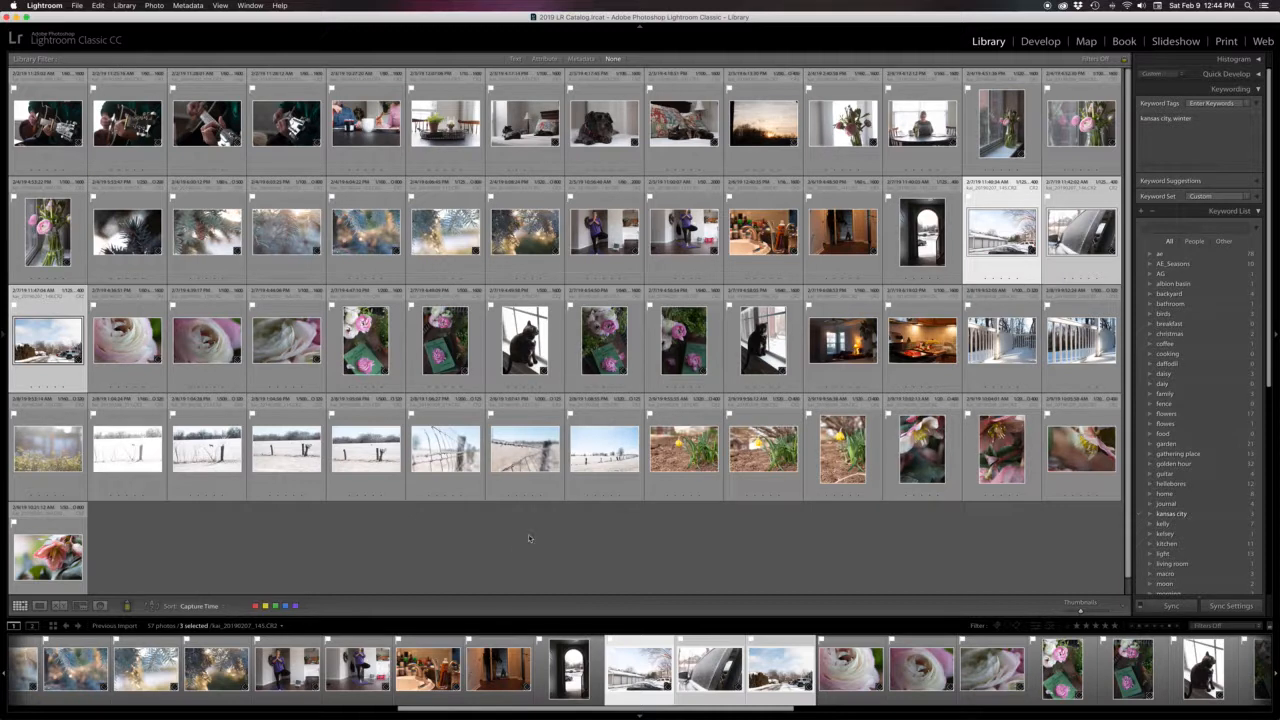
Select the seven snowy fence photos in the fourth row and tag them with fence and winter
click(529, 538)
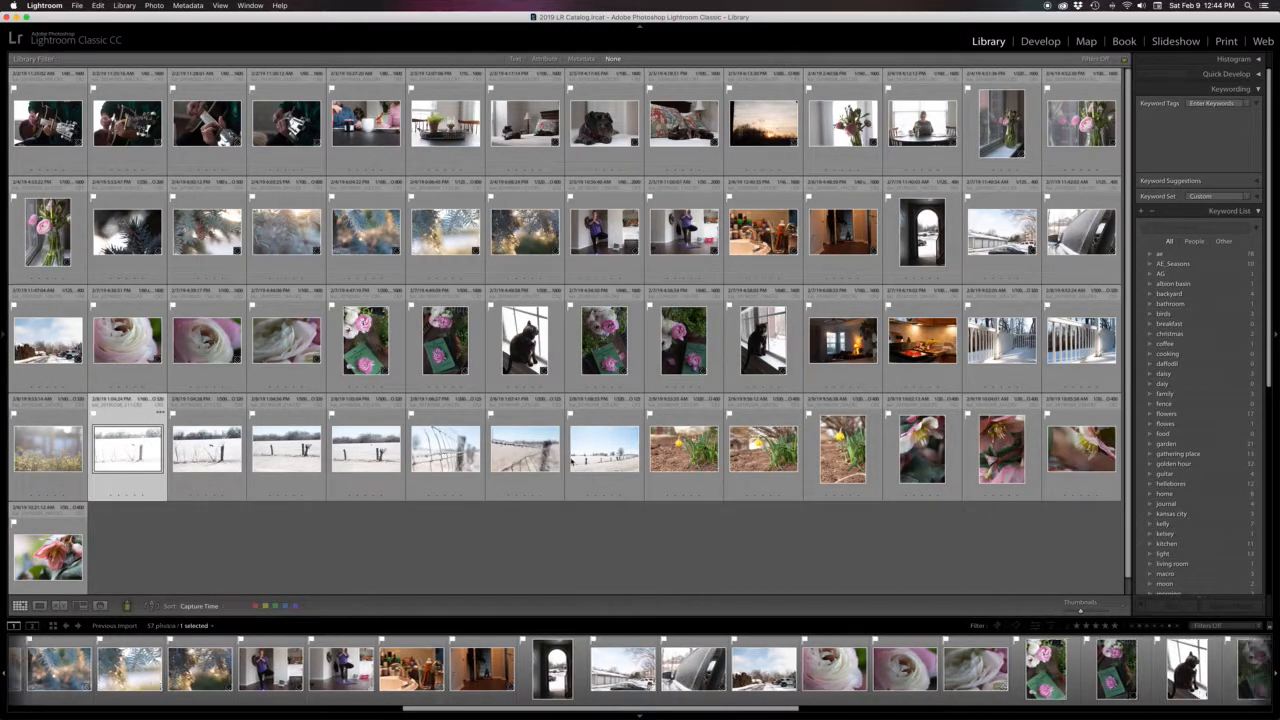
shift+click(604, 448)
click(1196, 135)
text(fence)
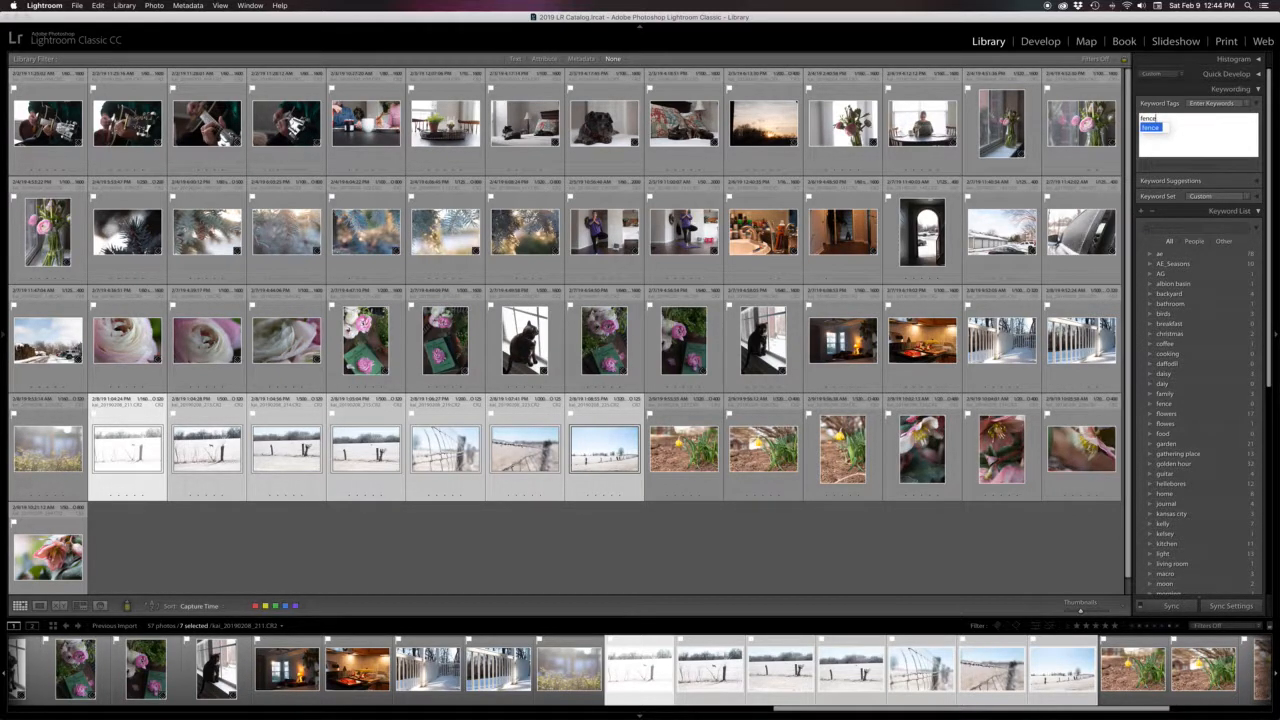
text(, winter)
key(Return)
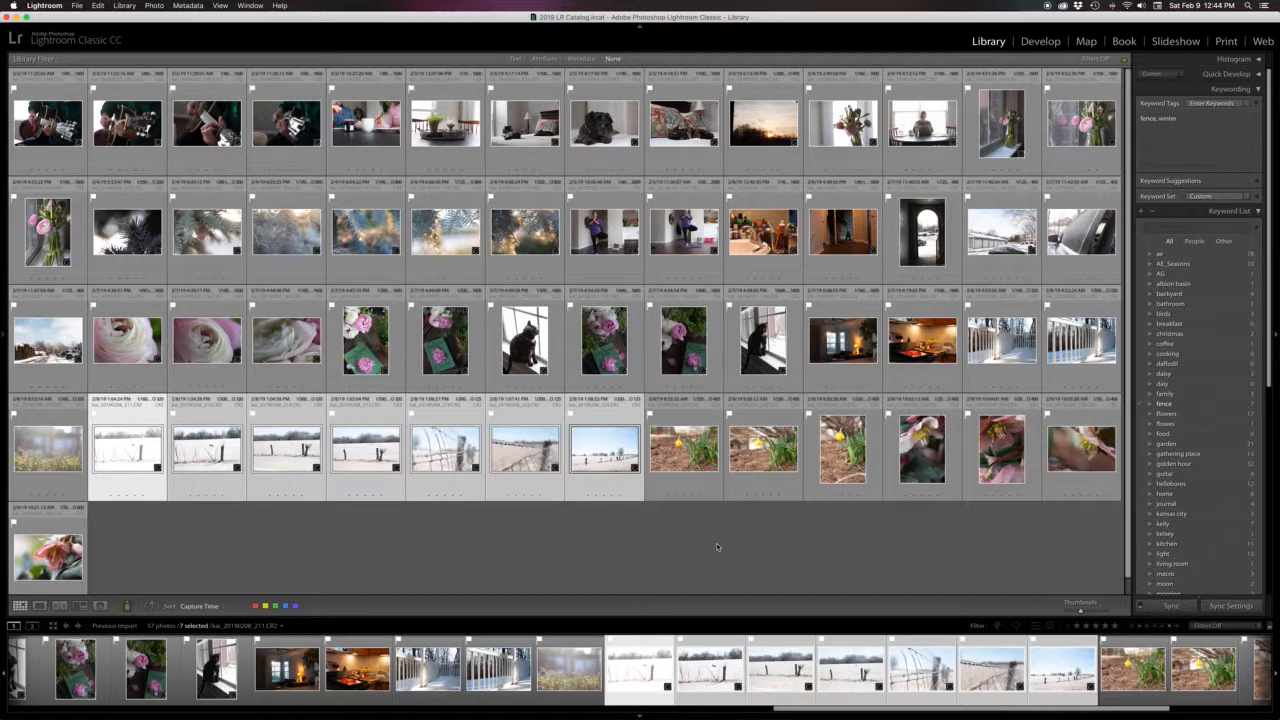
Select the seven flower photos from the first daffodil to the last photo and tag them with garden and flowers
key(Right)
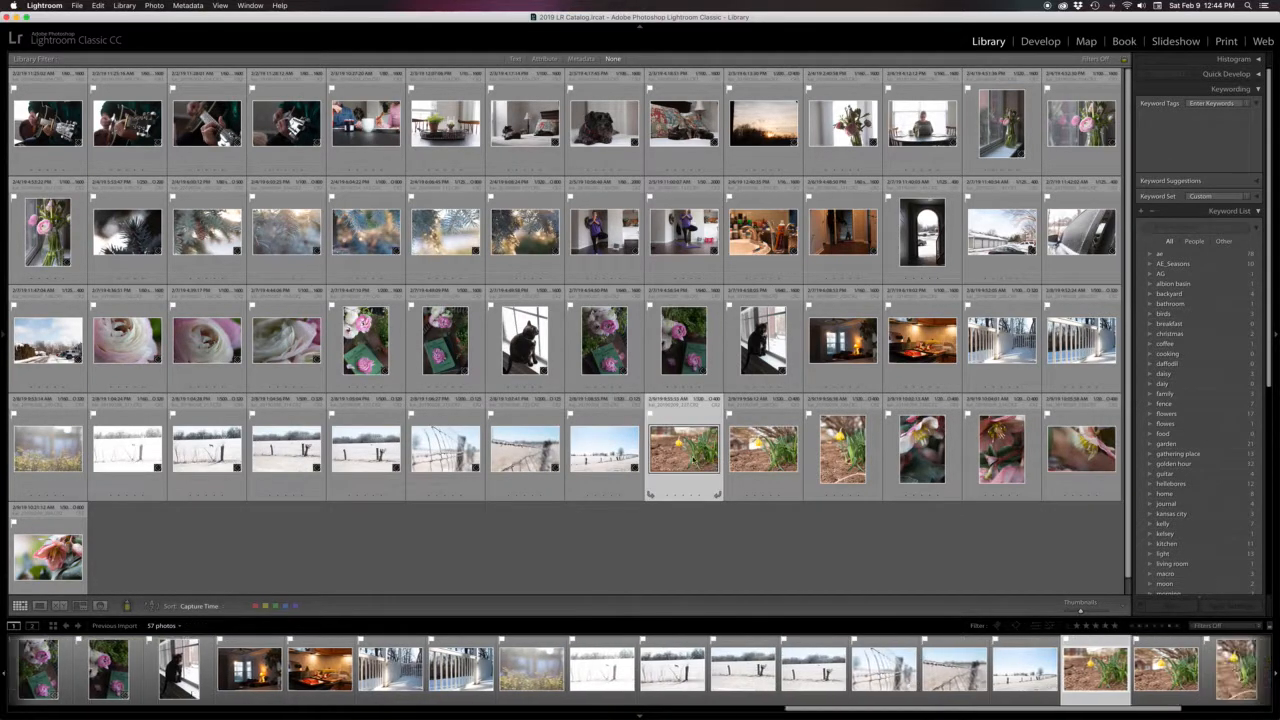
shift+click(69, 573)
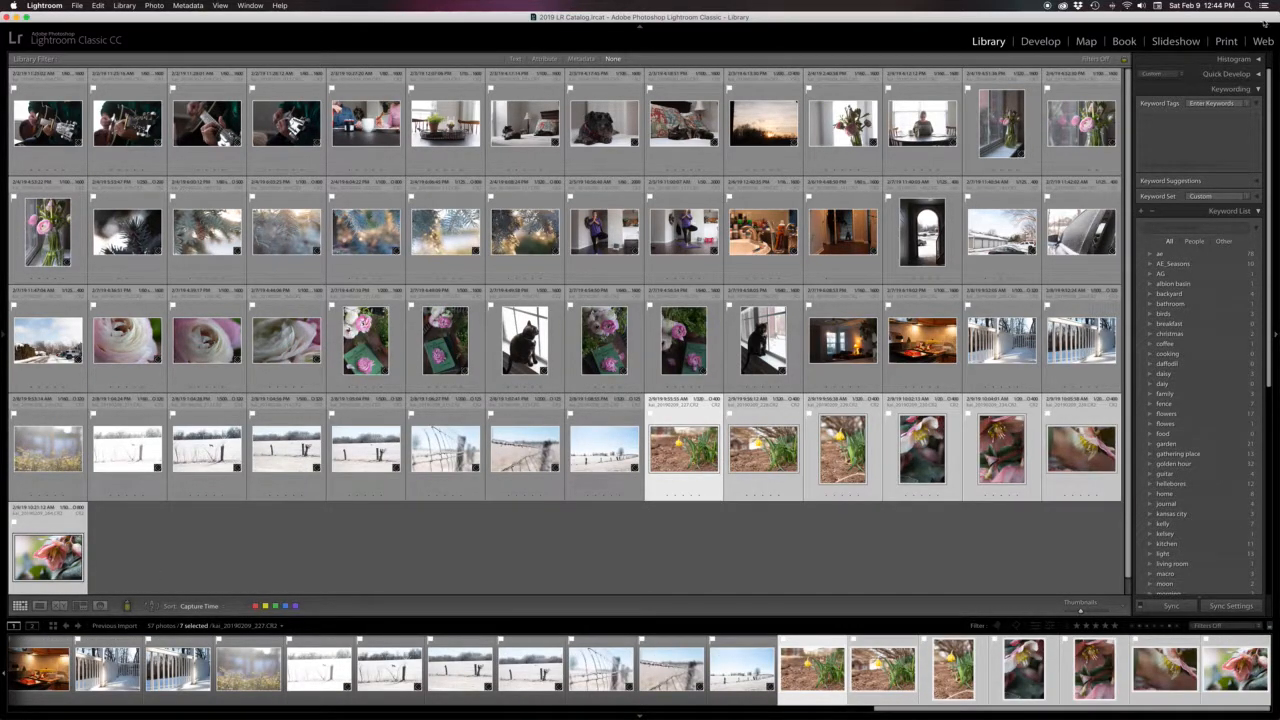
click(1160, 119)
text(garden)
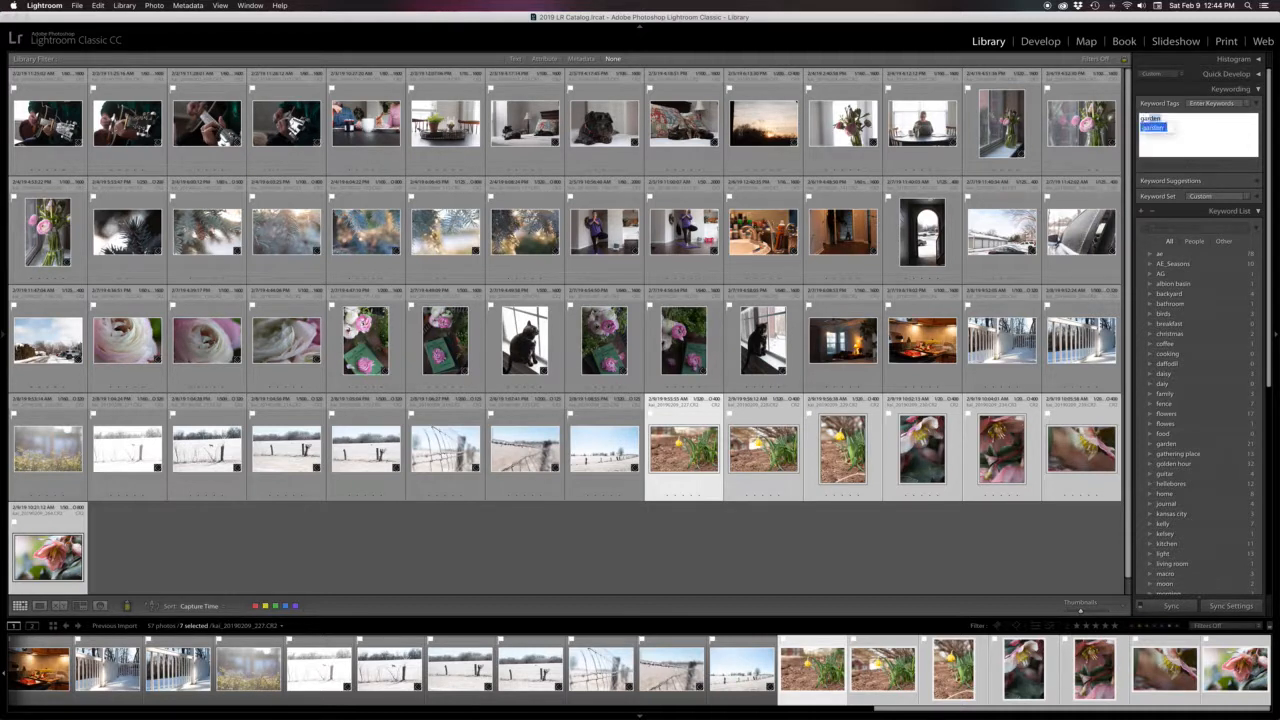
text(, flowers,)
key(Return)
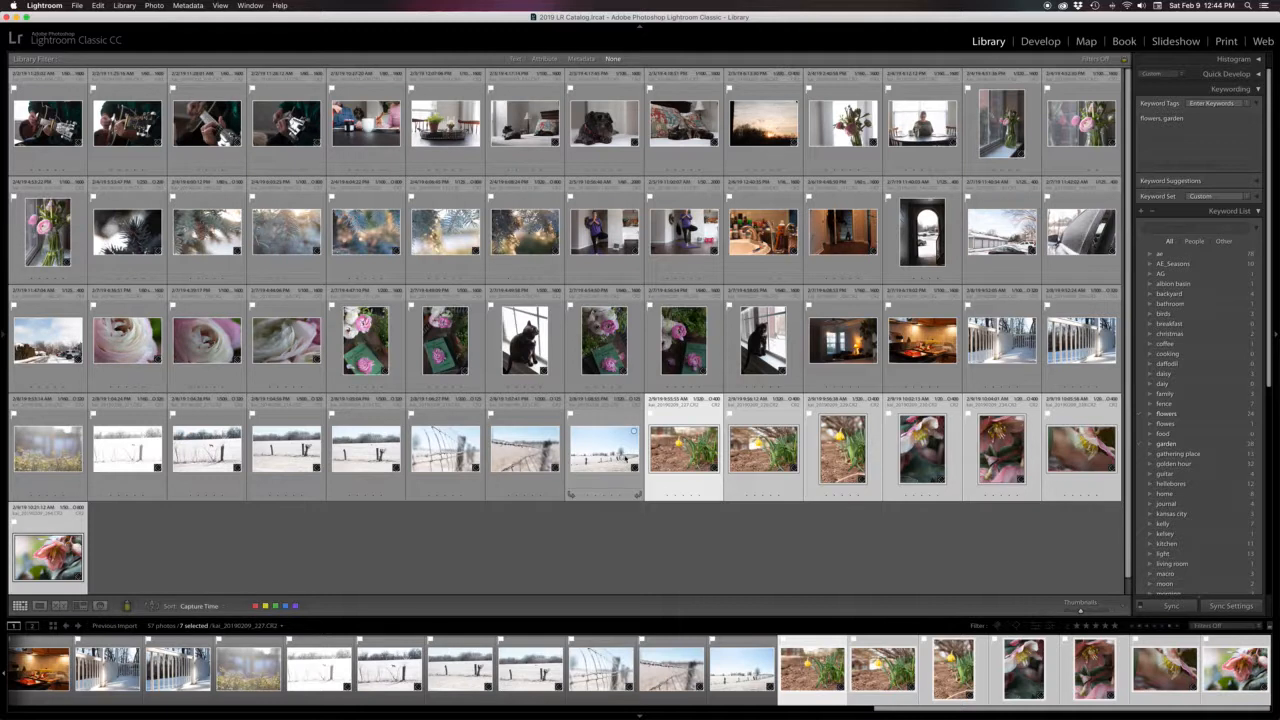
Select the three daffodil photos and add the keyword daffodil to them
click(606, 458)
click(702, 462)
shift+click(850, 452)
click(1190, 143)
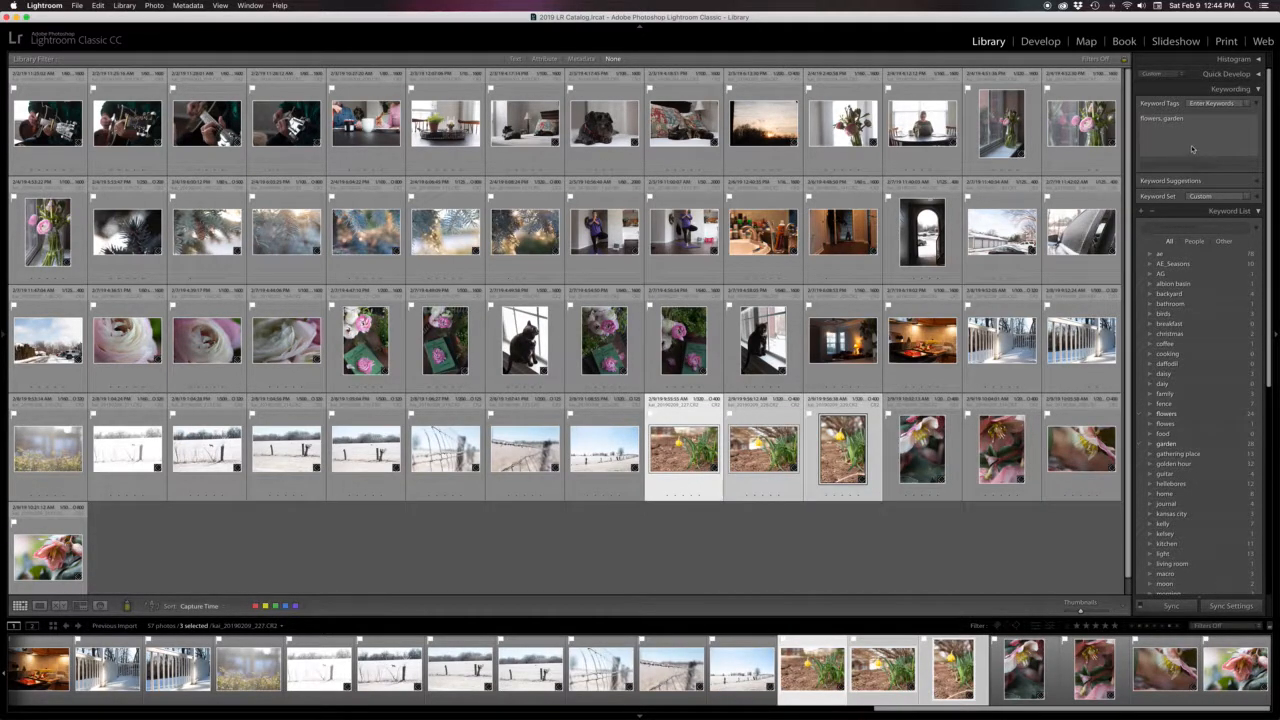
text(, daffodil)
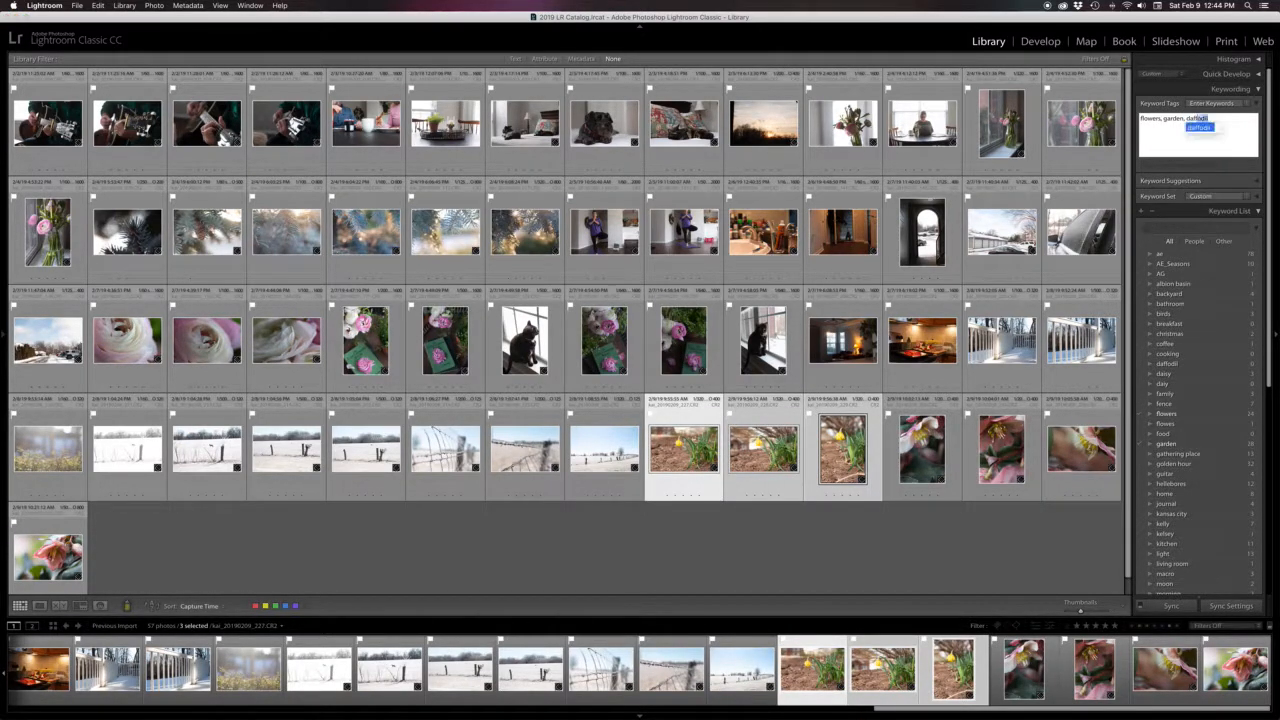
key(Return)
Select the four hellebore photos at the end of the grid and add the keyword hellebores
key(Right)
key(Right)
key(Right)
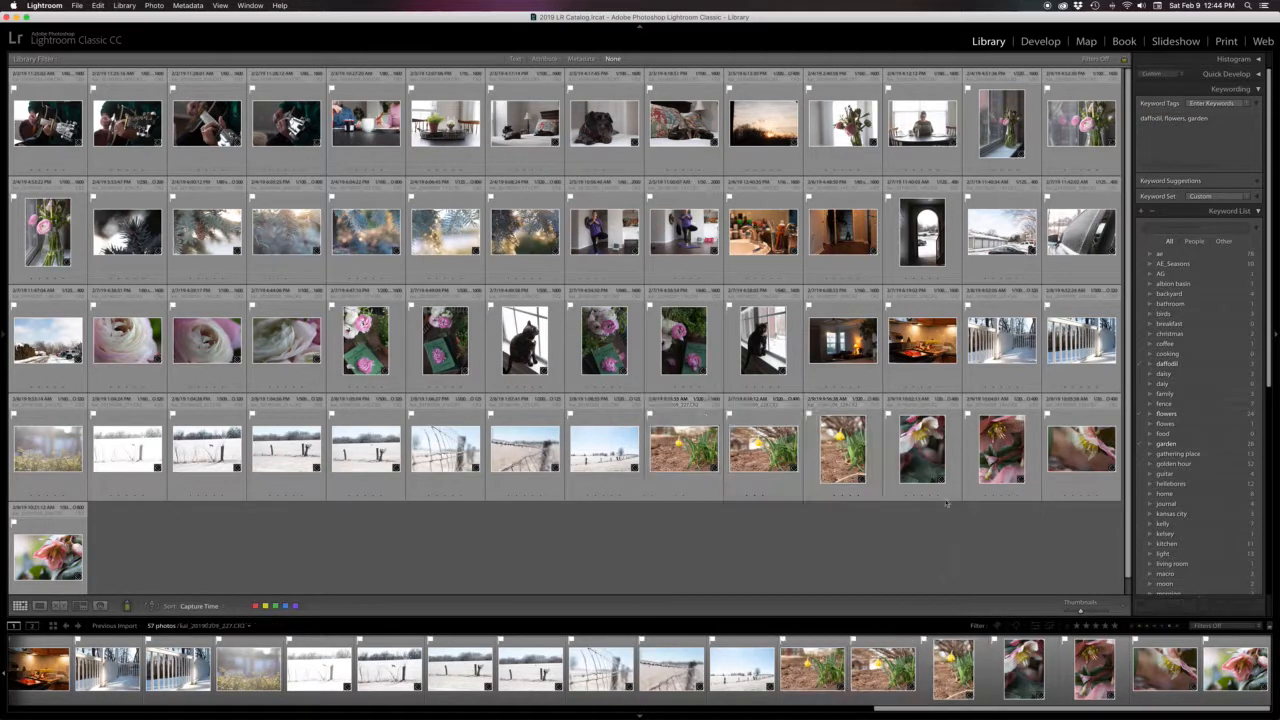
shift+click(84, 541)
click(1190, 130)
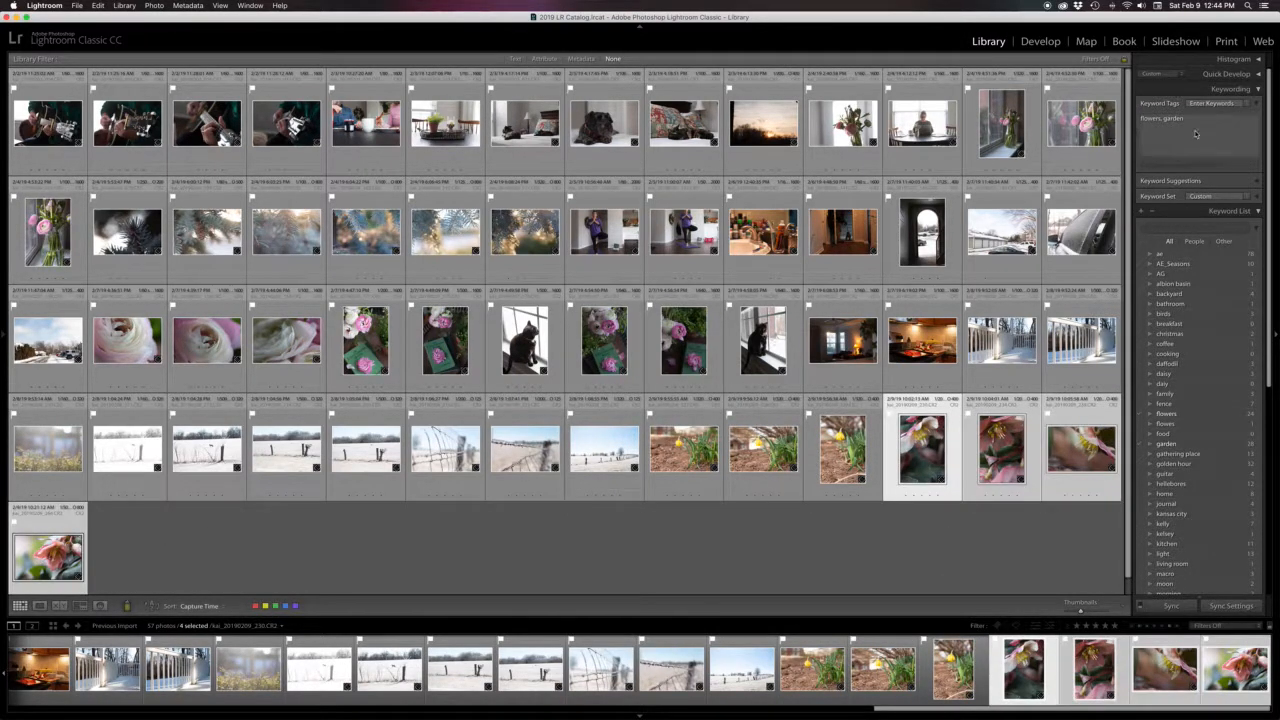
text(, hellebores)
key(Return)
Select only the first photo in the fourth row and tag it with the keyword morning
click(763, 563)
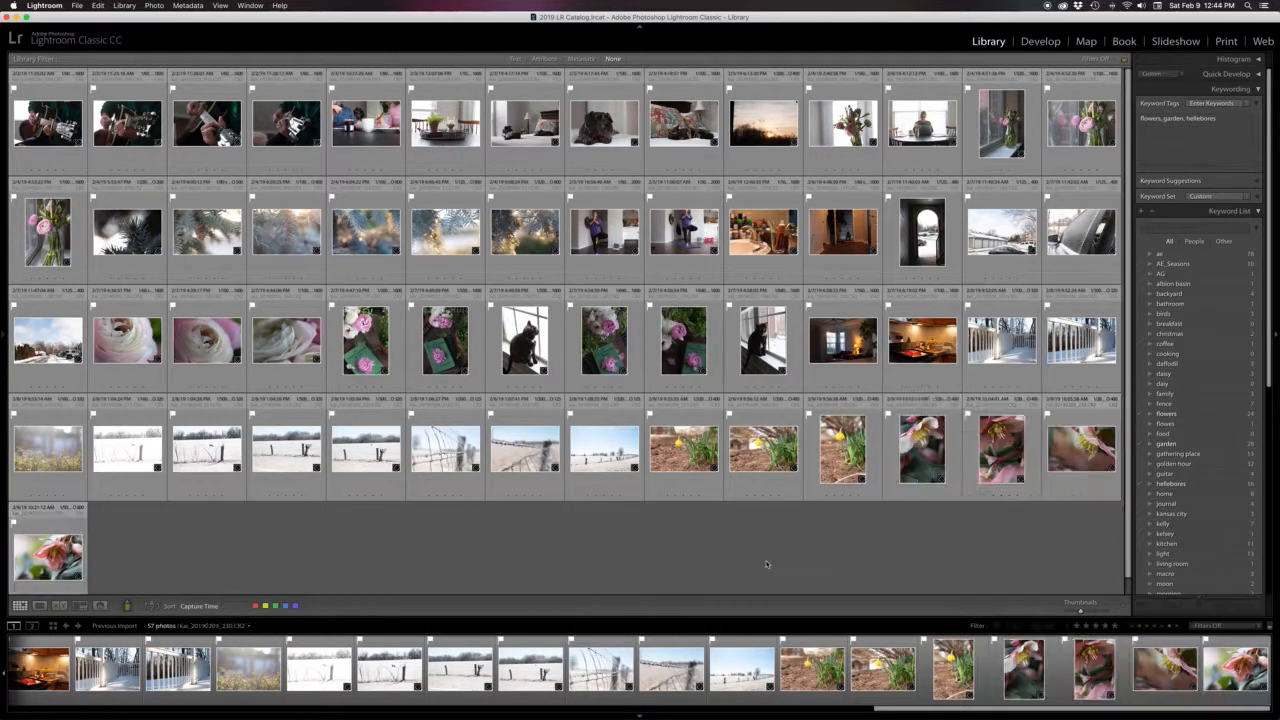
click(48, 450)
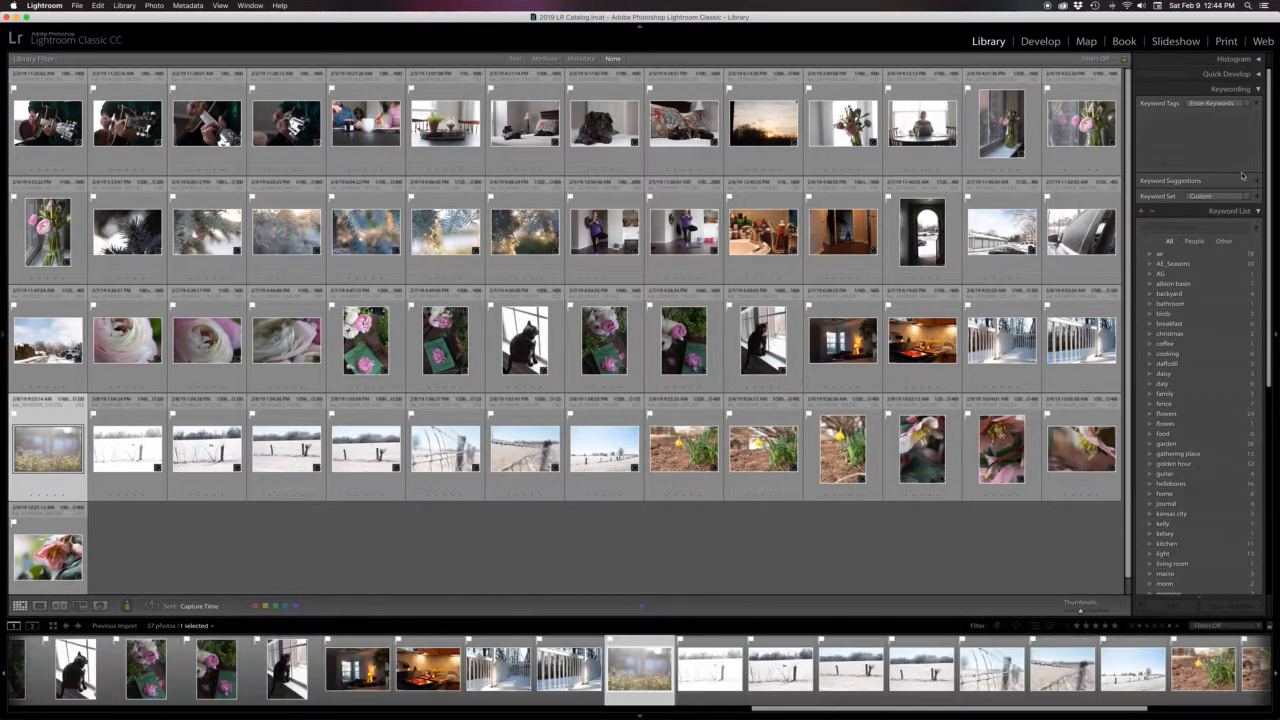
click(1173, 130)
text(morning)
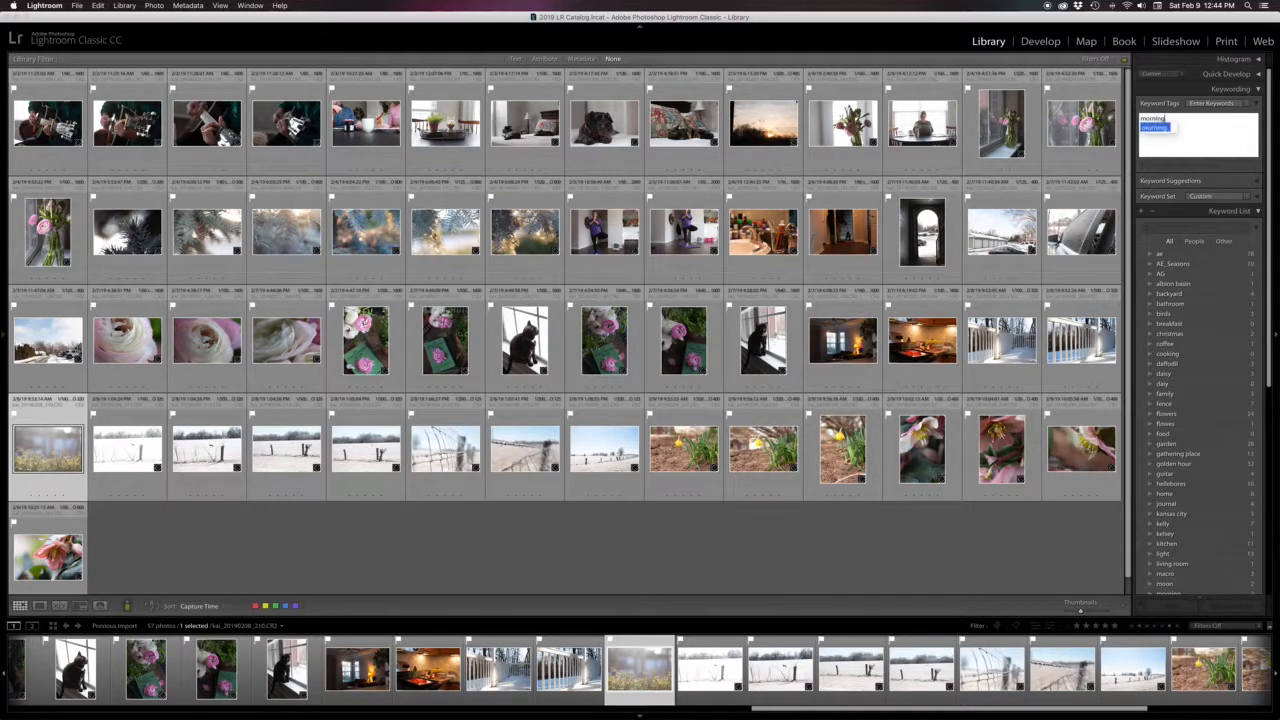
key(Return)
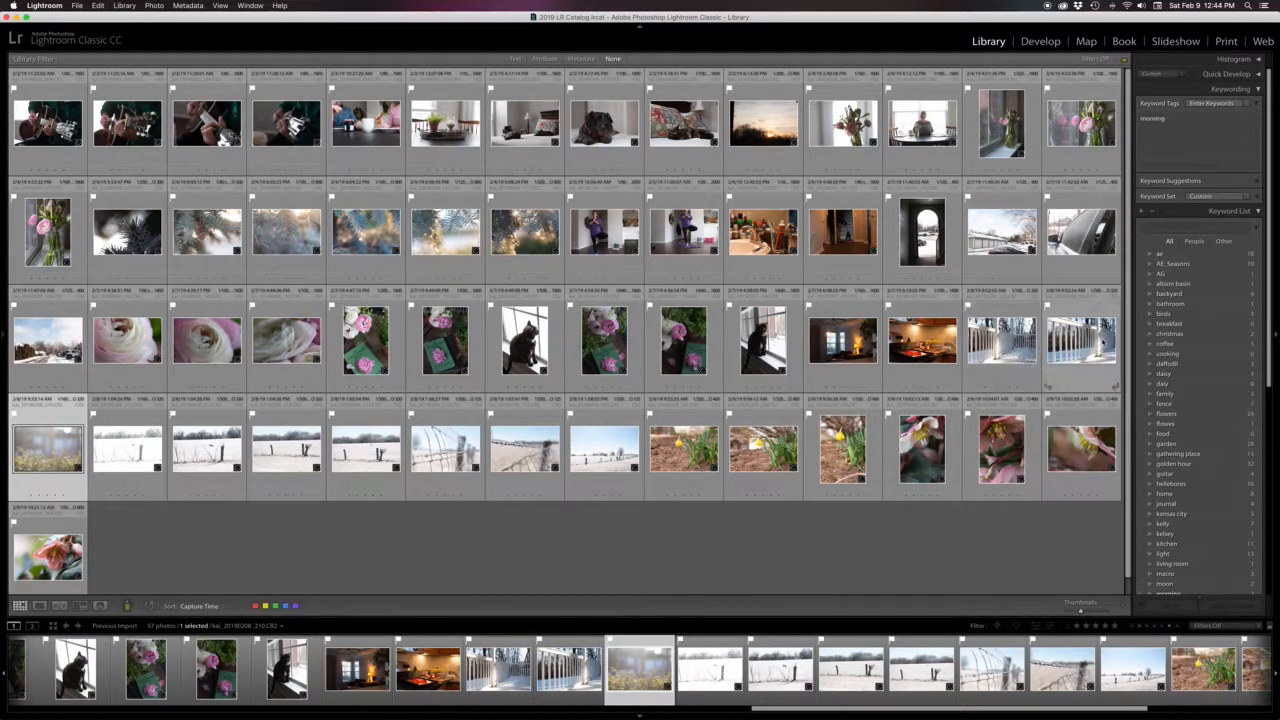
Select the two white fence photos at the end of the third row and add the keyword fence
super+click(1081, 342)
super+click(1001, 342)
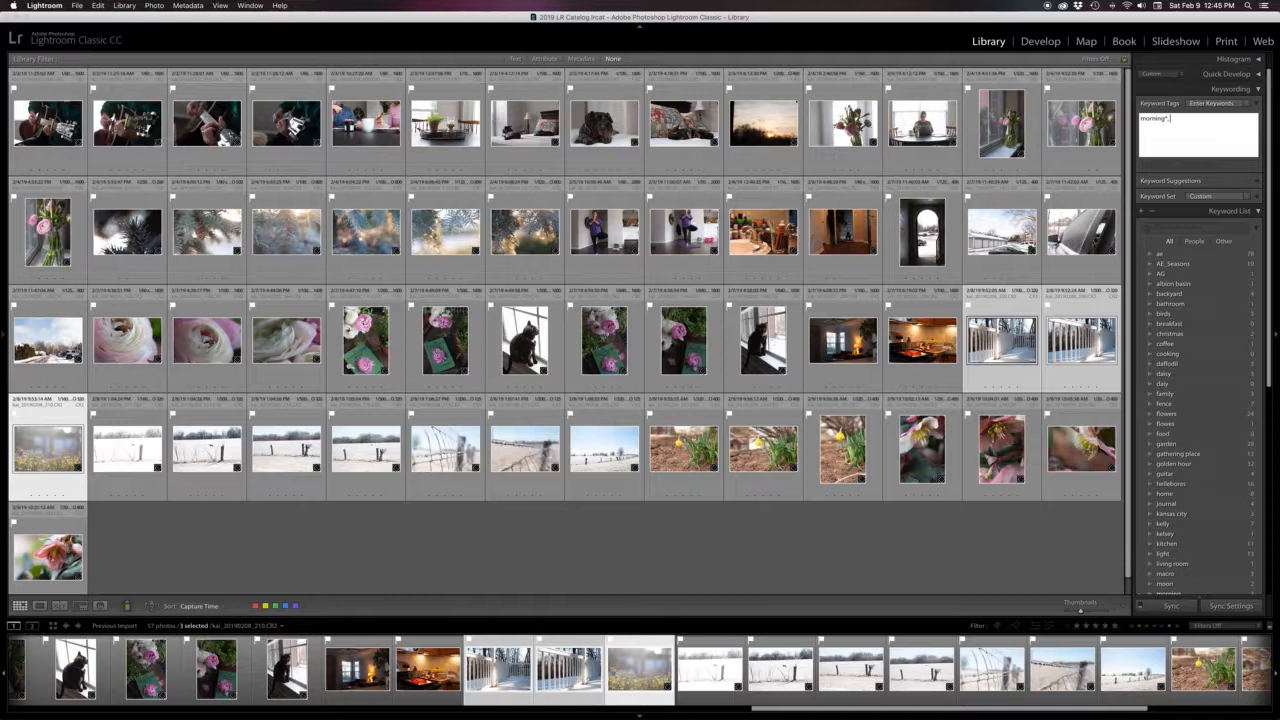
text(fence)
key(Return)
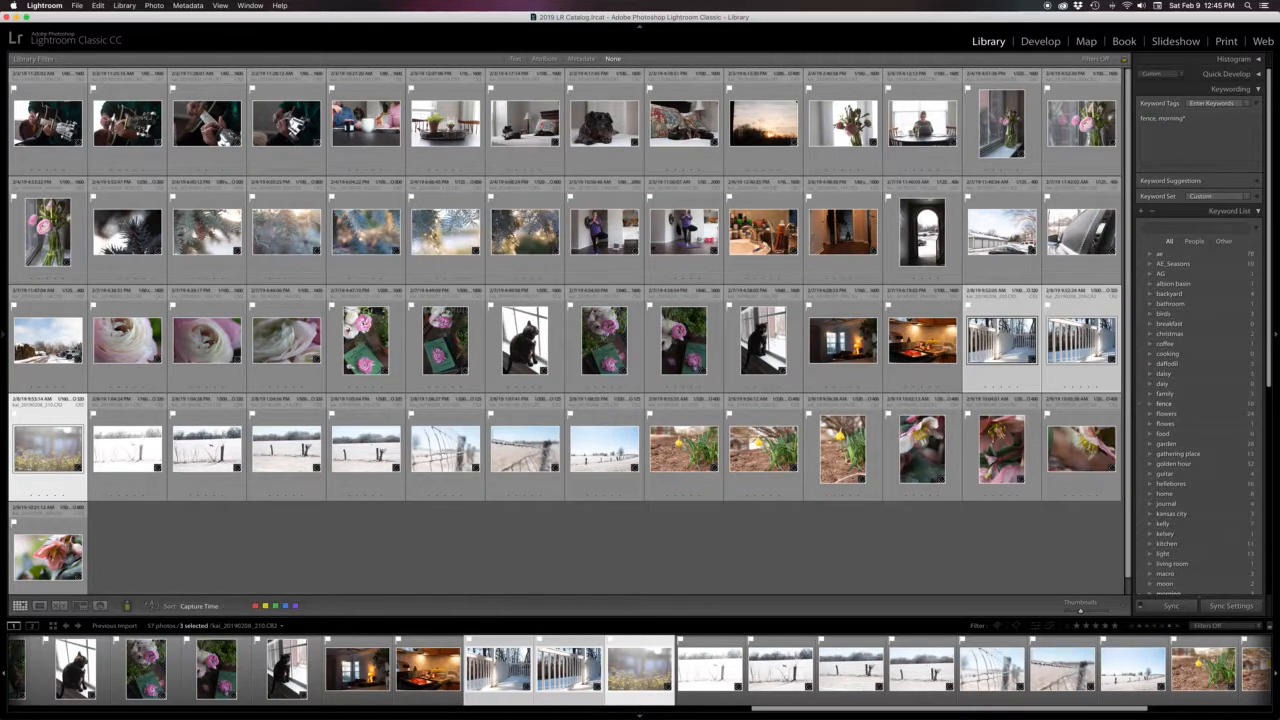
Deselect all photos and search the library filter text for garden
click(782, 575)
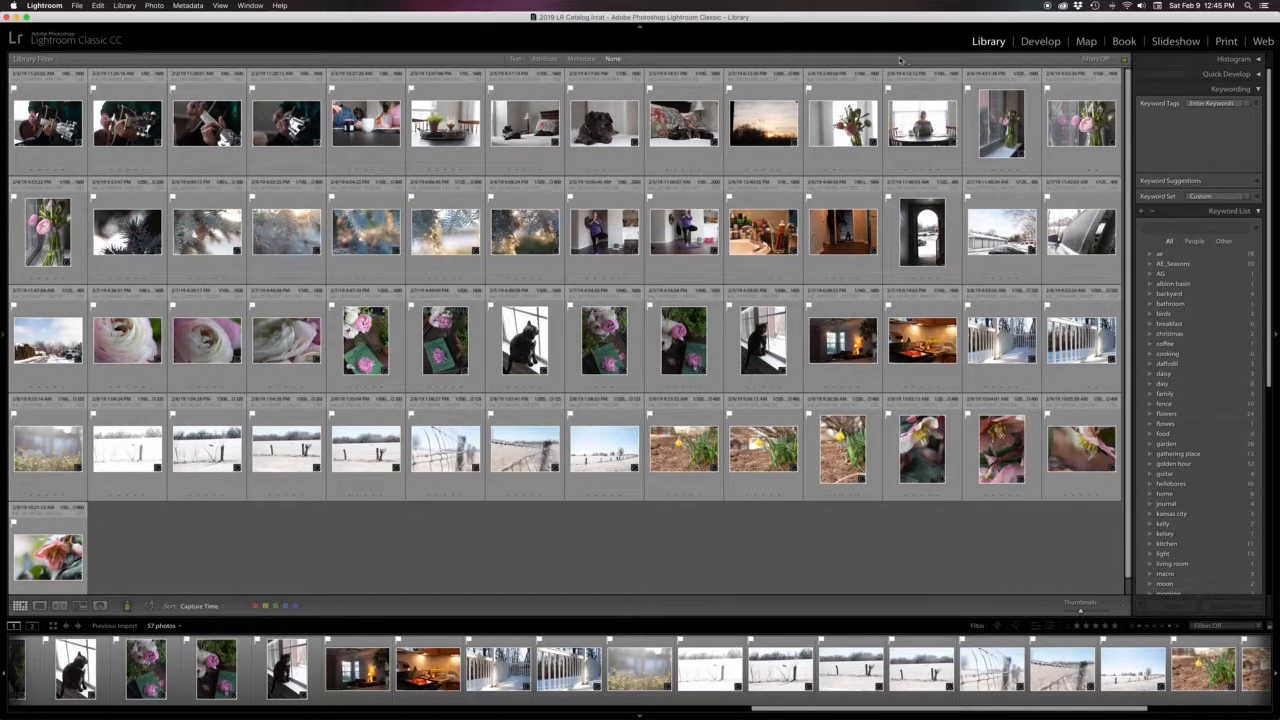
click(516, 60)
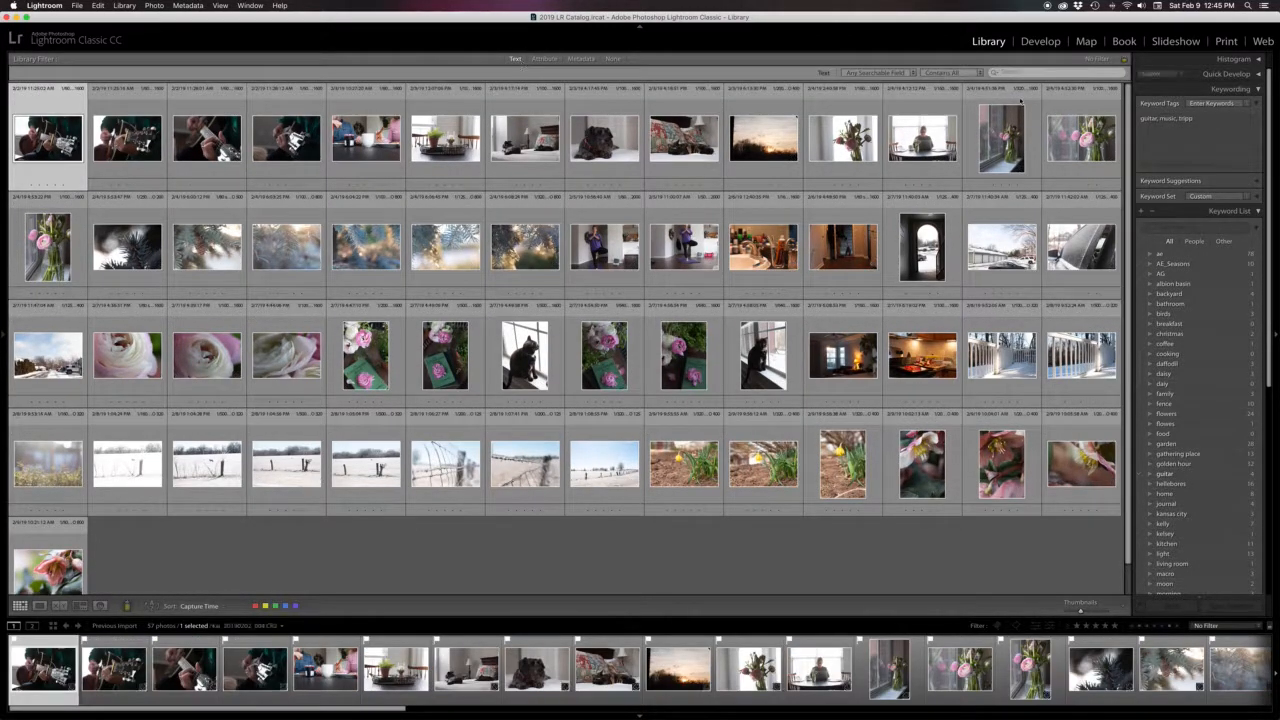
click(1022, 72)
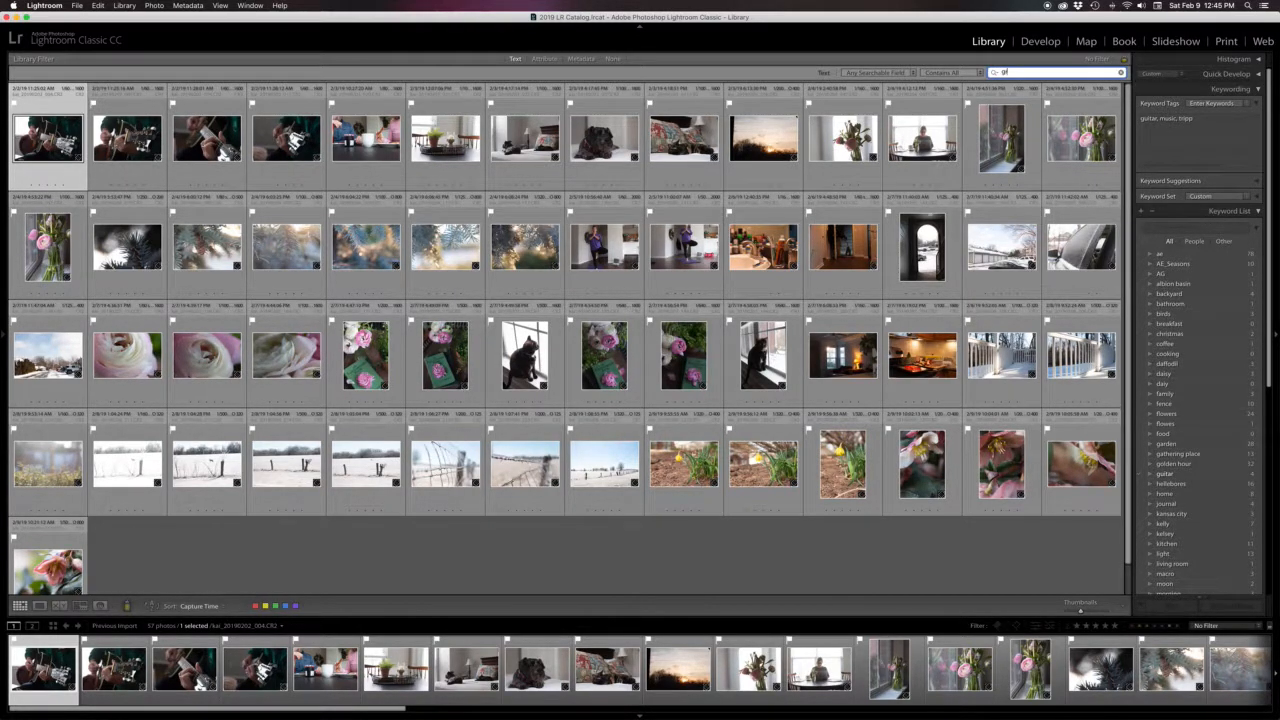
text(garden)
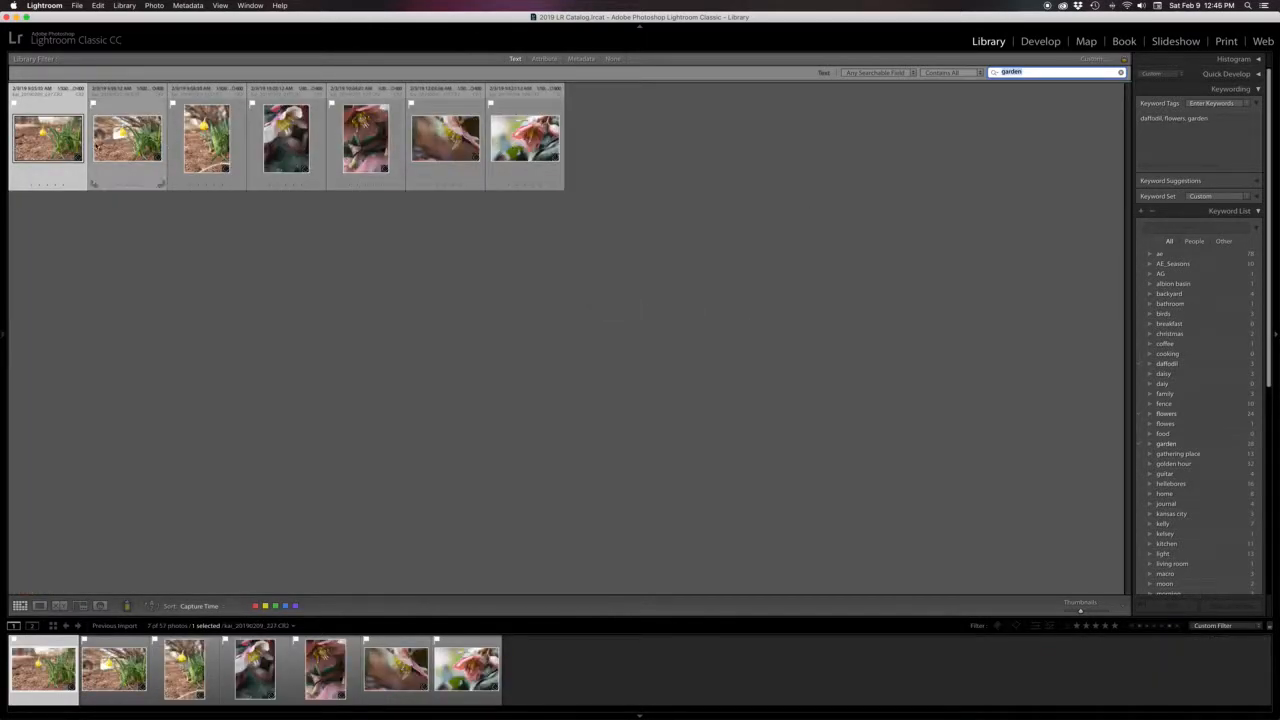
Open the catalog panel and view the garden search results in All Photographs, then in Previous Import
click(4, 338)
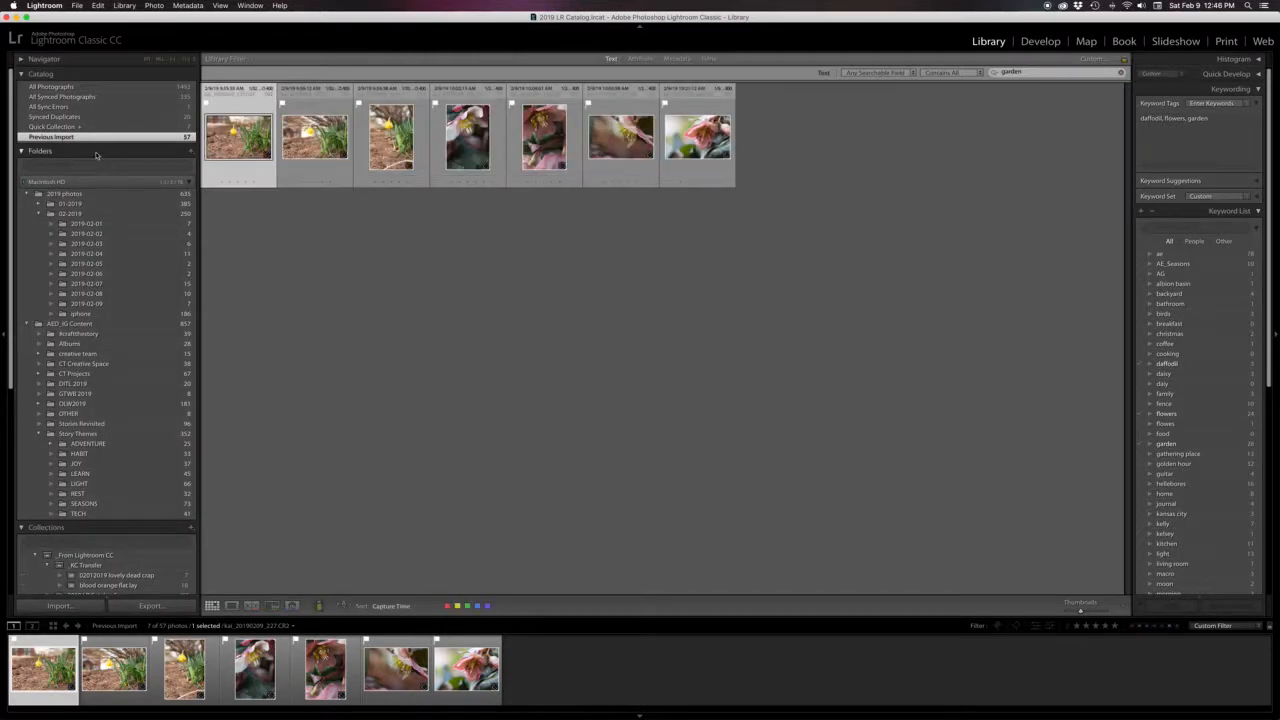
click(85, 88)
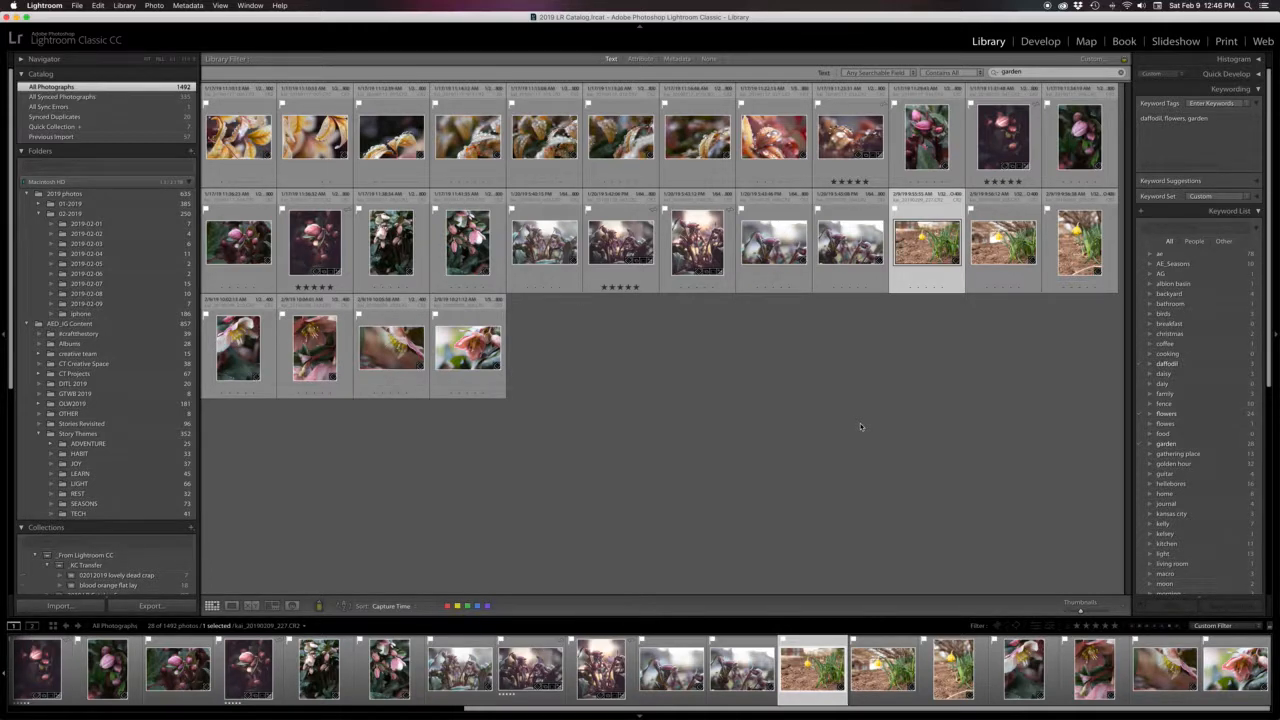
click(55, 137)
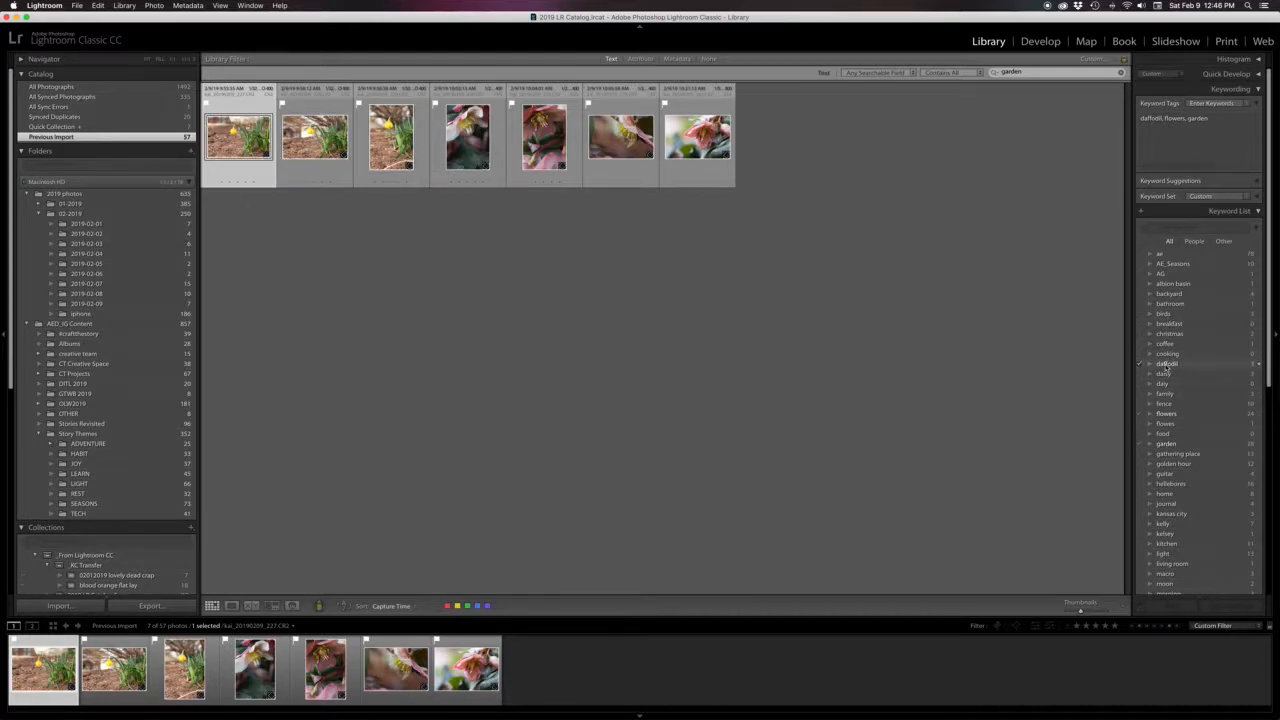
Filter photos by the garden keyword from the keyword list and narrow them to the previous import
click(1259, 448)
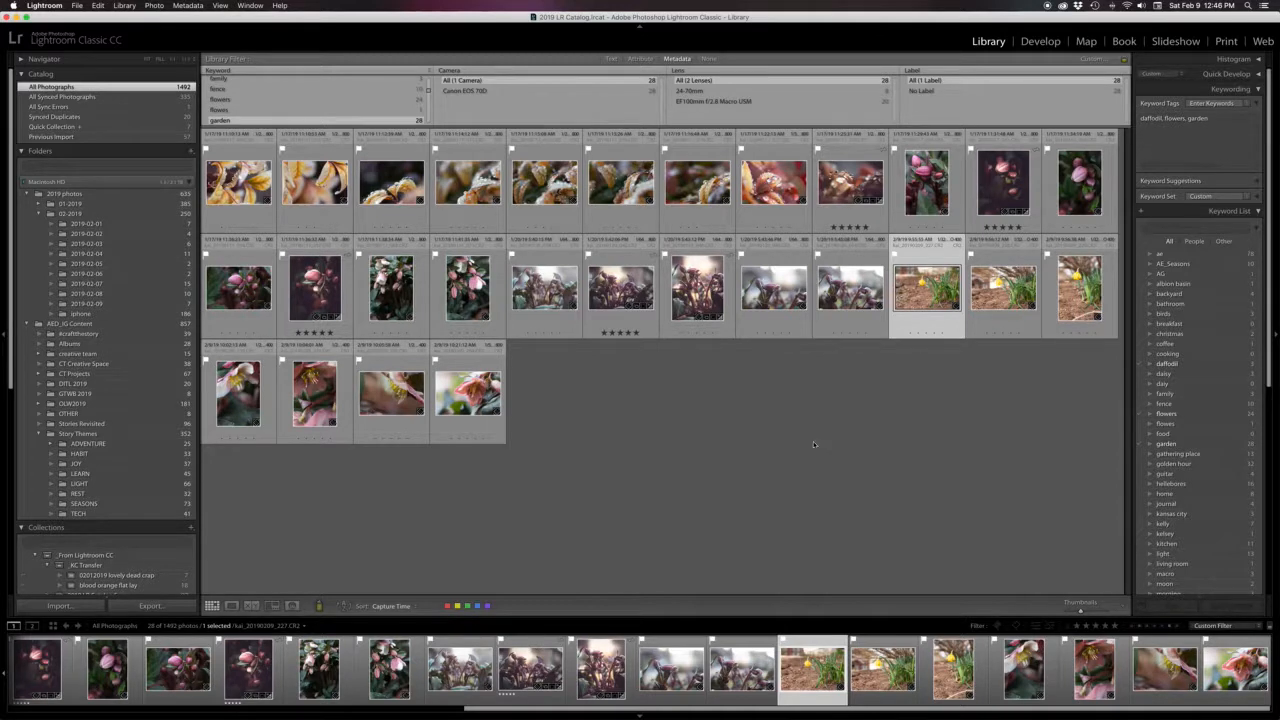
click(62, 136)
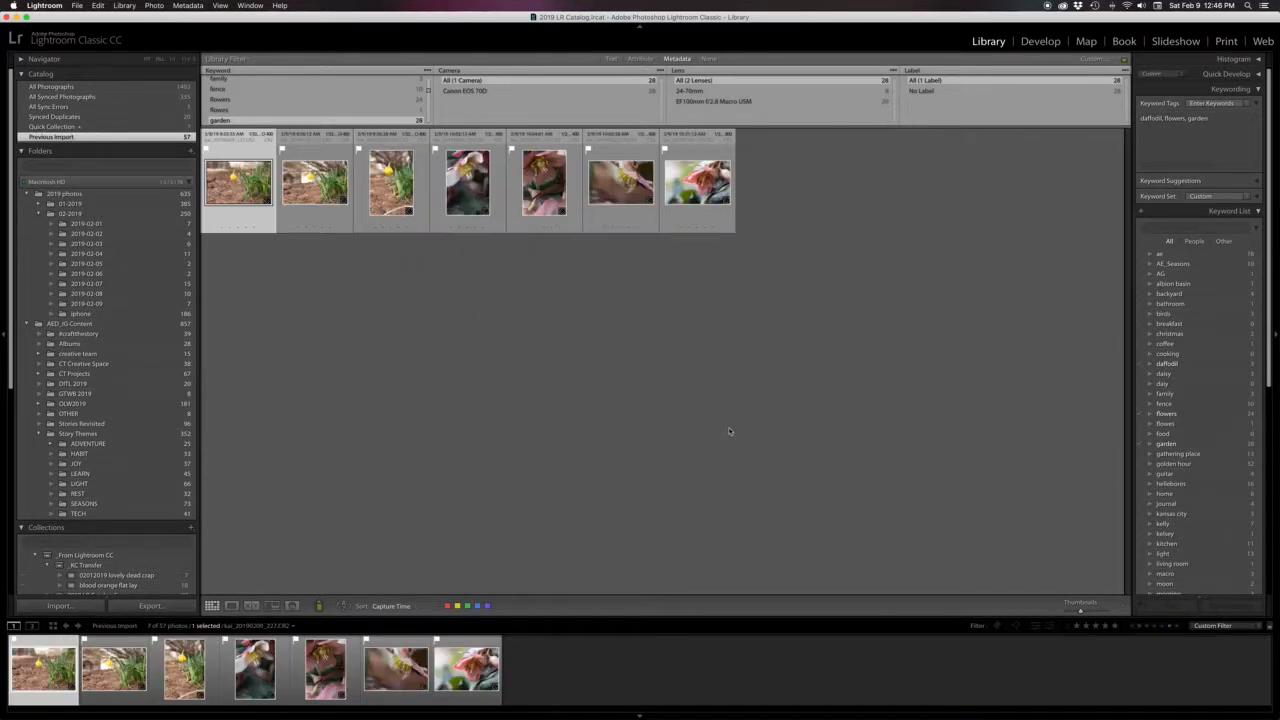